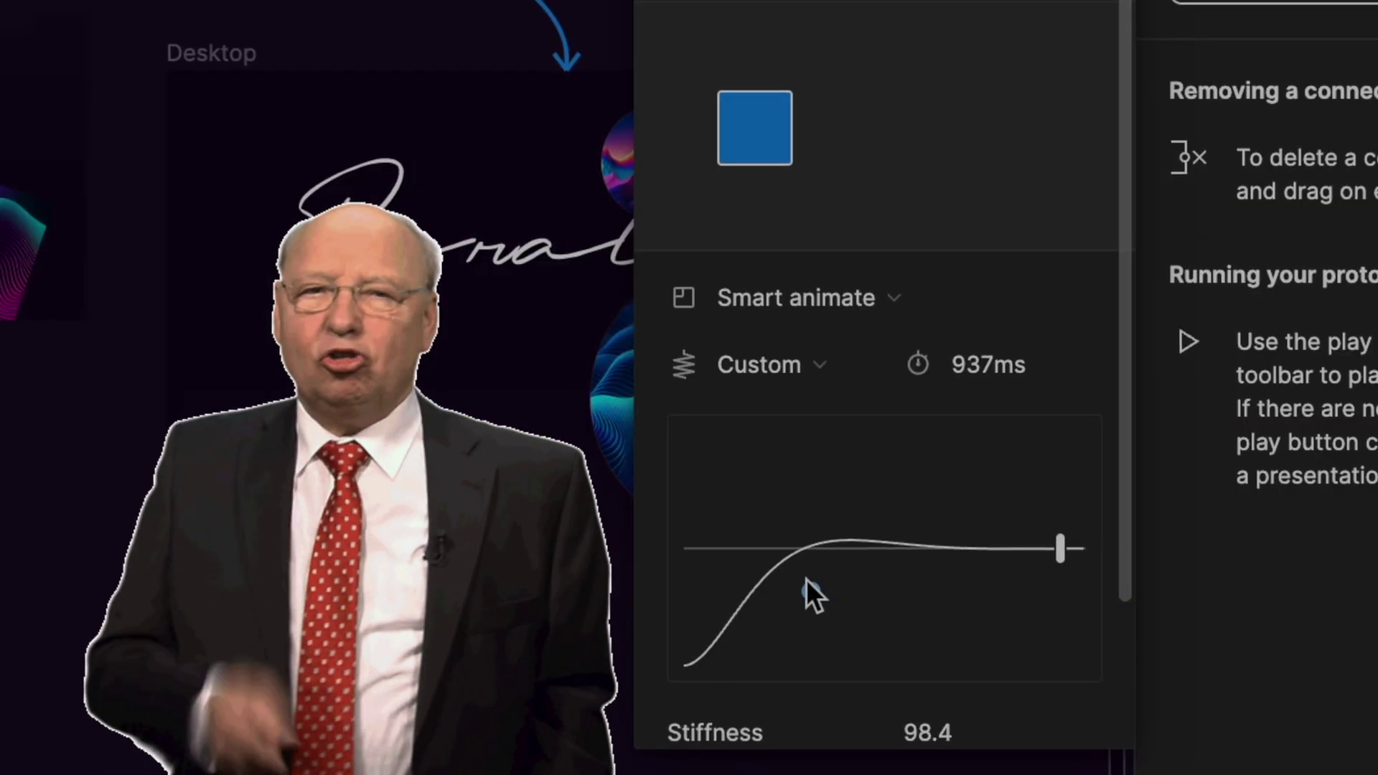
- Adjust the Smart animate spring curve and scroll back to the three Desktop frames
left_click_drag(807, 581, 816, 623)
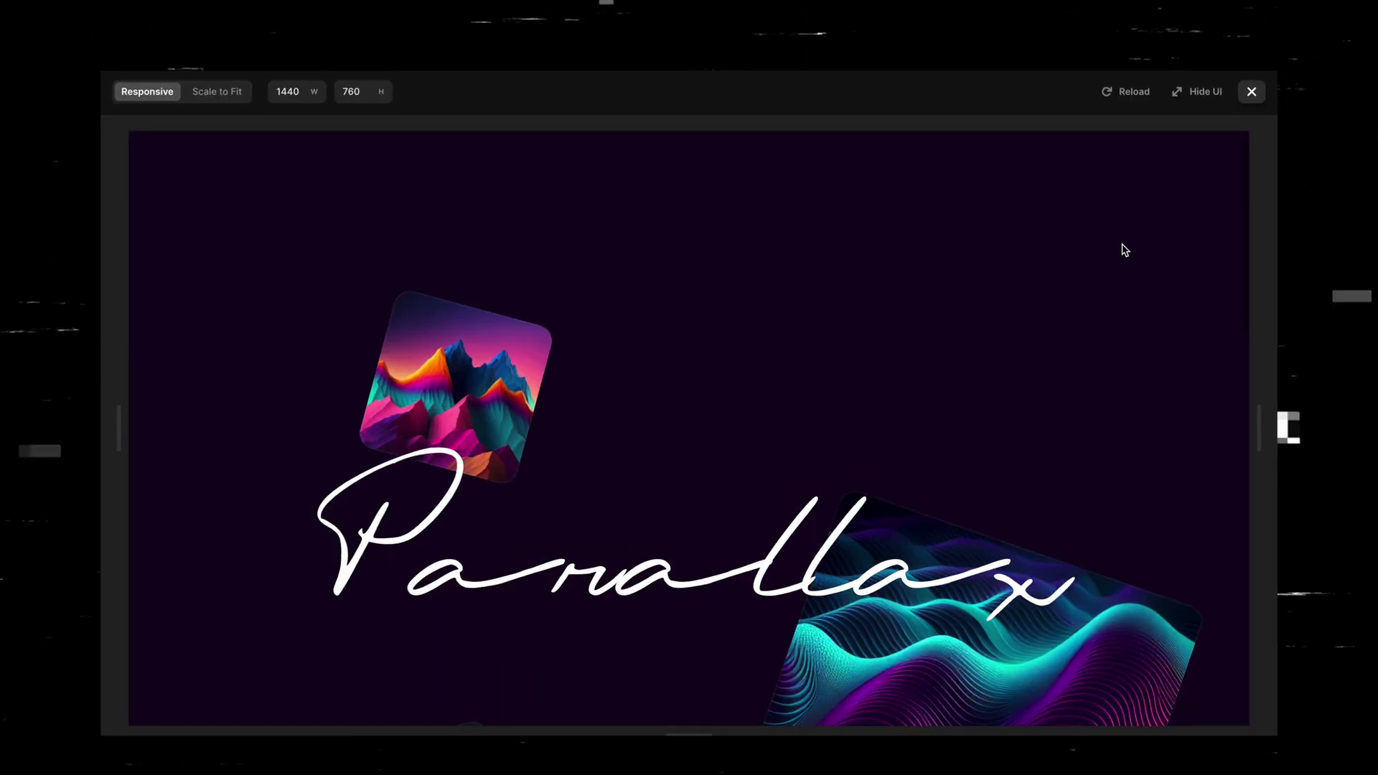
scroll(1125, 250, "down", 5)
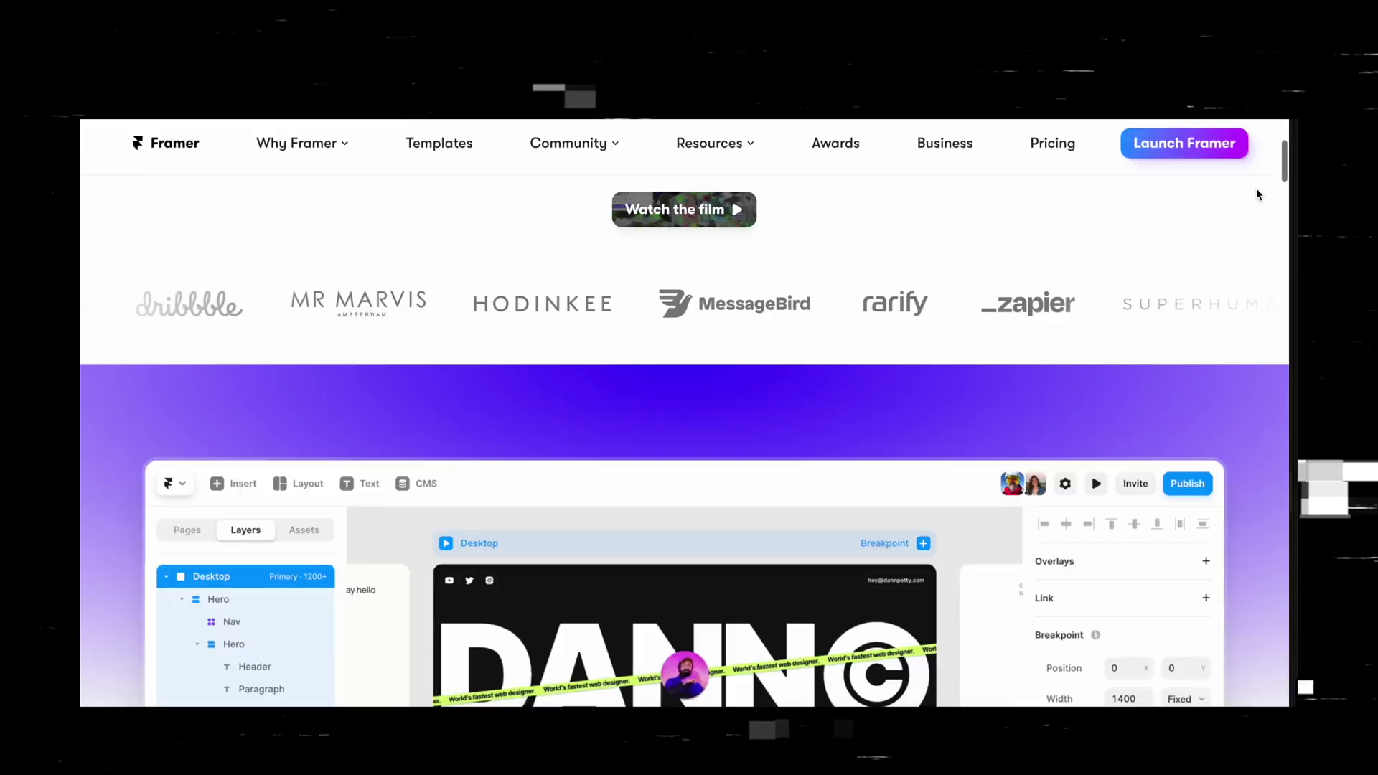
scroll(1256, 188, "down", 3)
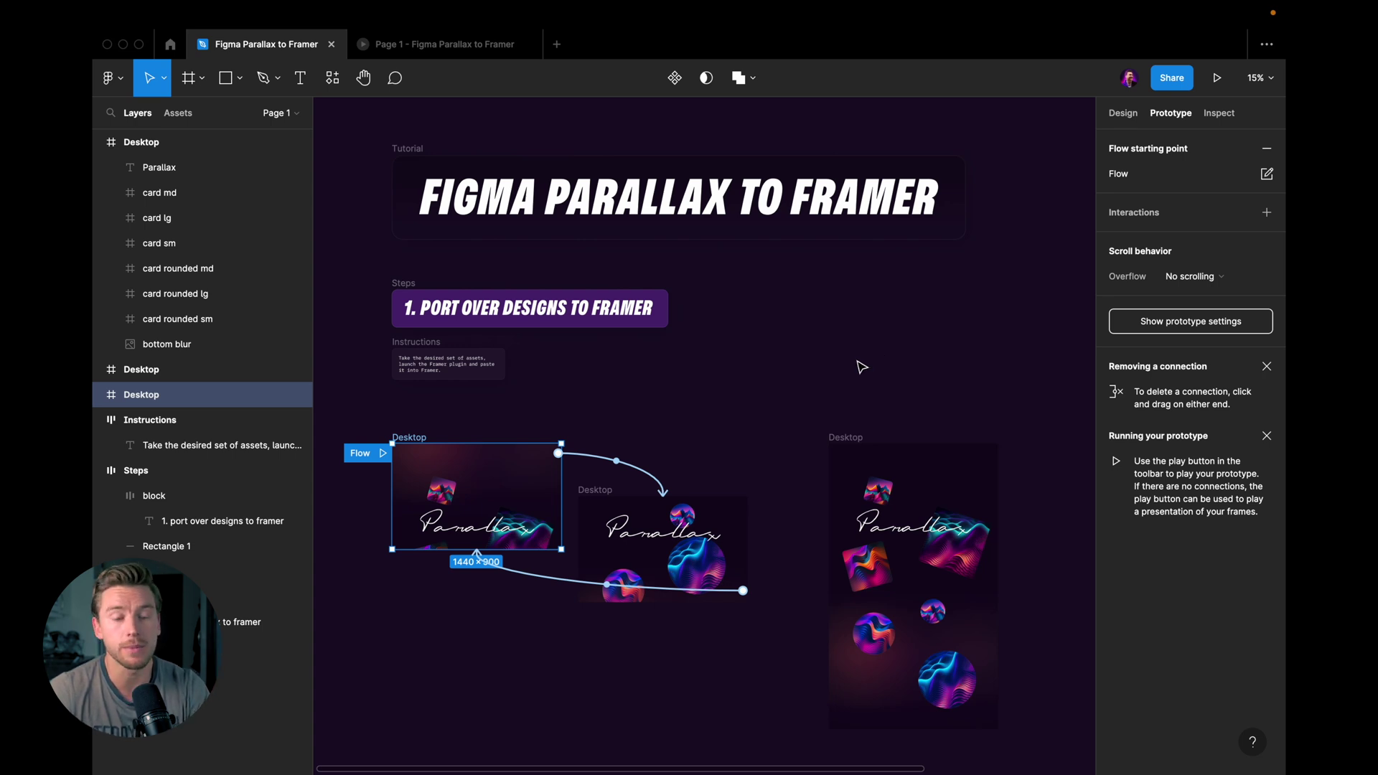
left_click(384, 453)
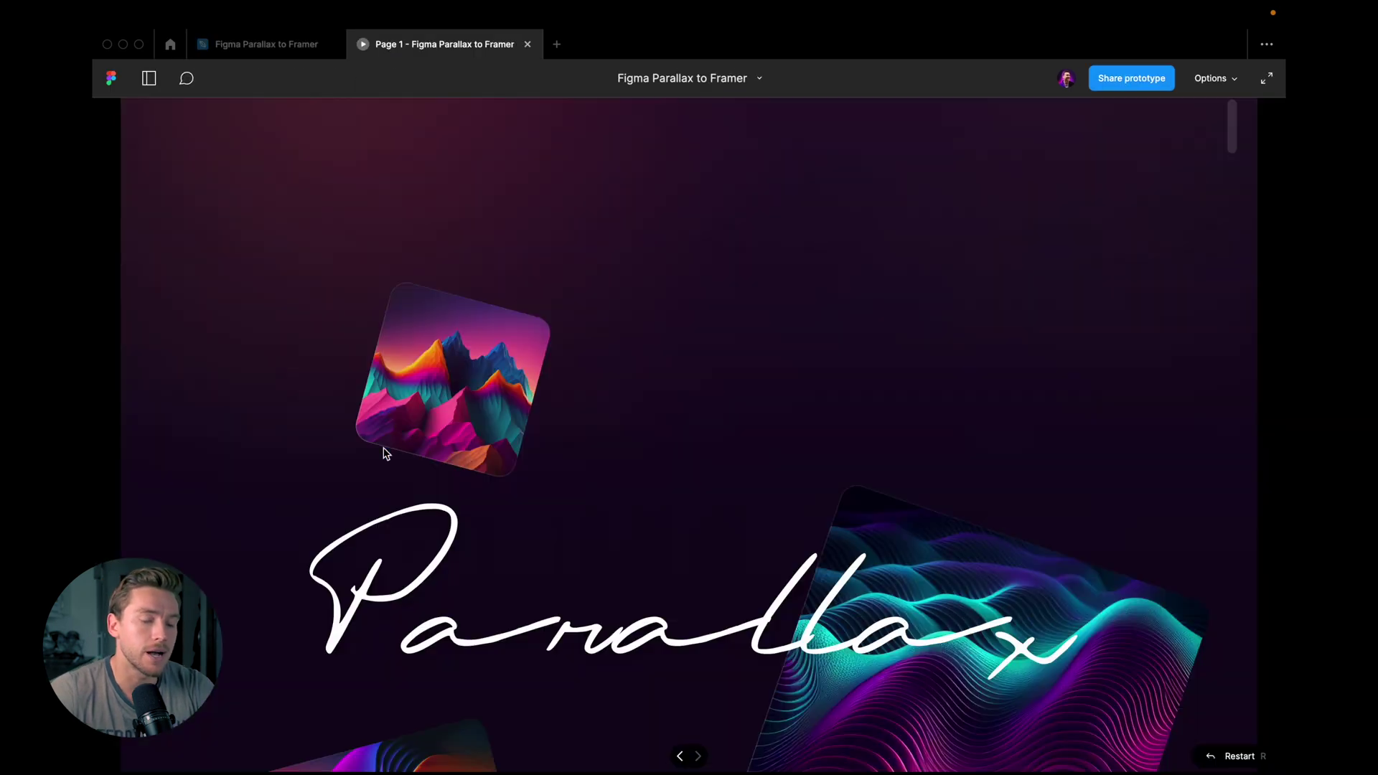
mouse_move(1231, 129)
left_mouse_down()
mouse_move(1239, 668)
mouse_move(1232, 136)
left_mouse_up()
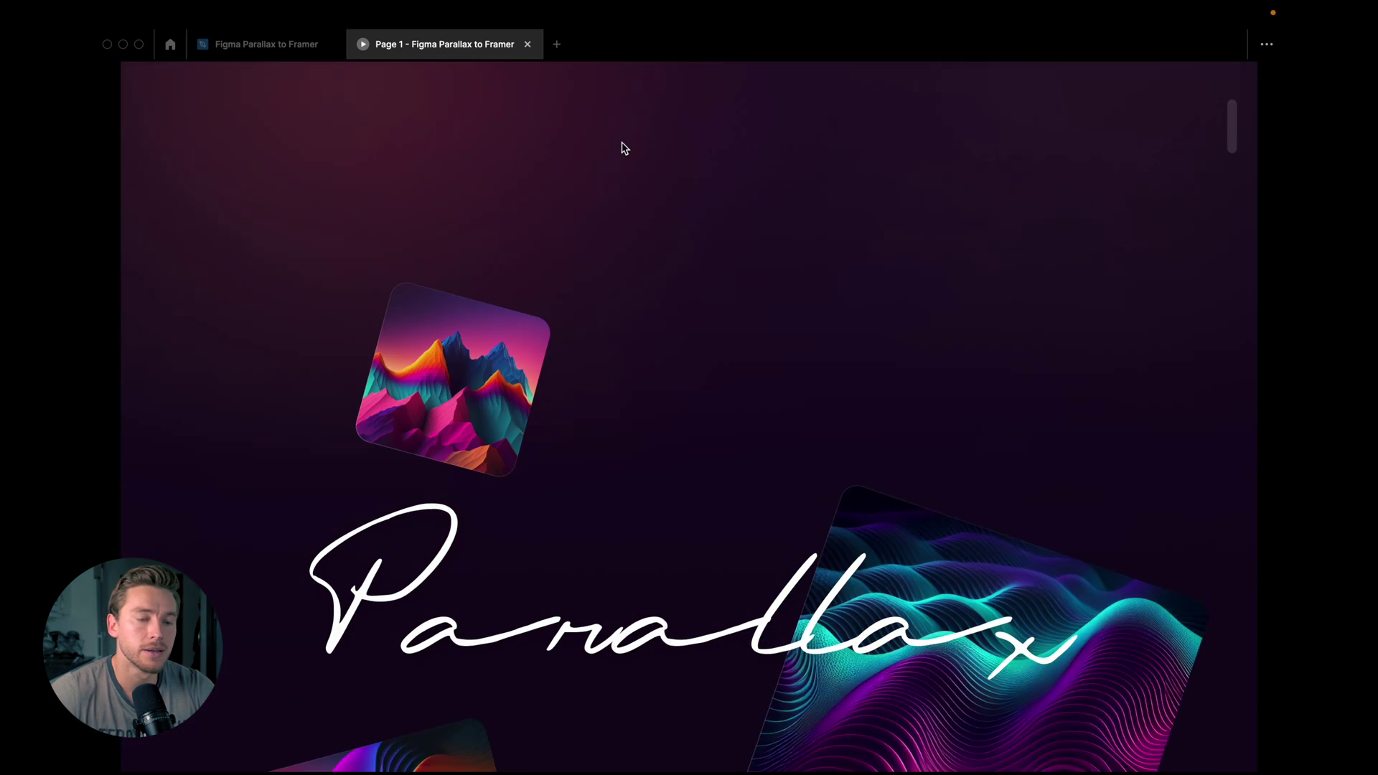
left_click(287, 50)
- Copy the tall Desktop frame's 9 layers with the 'Figma to HTML with Framer' plugin
left_click(749, 417)
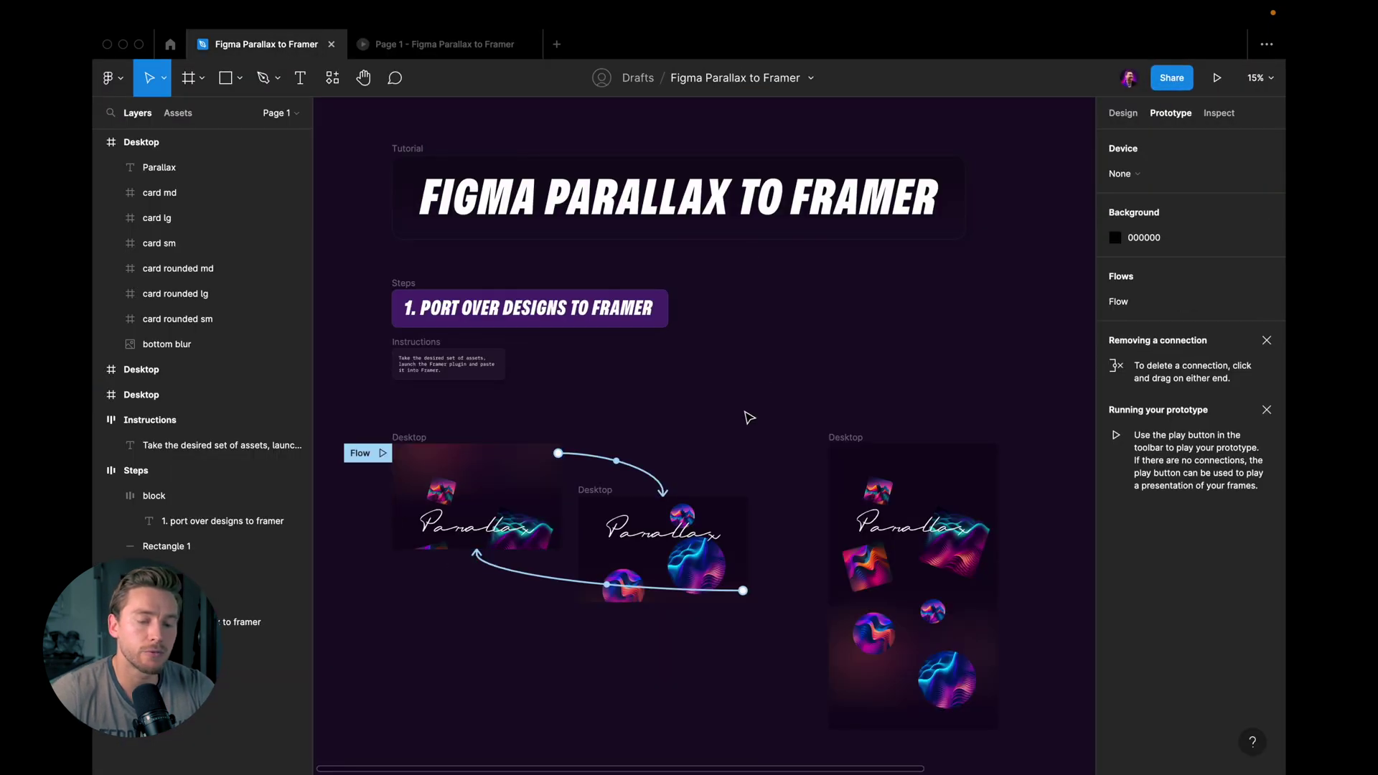
left_click(841, 438)
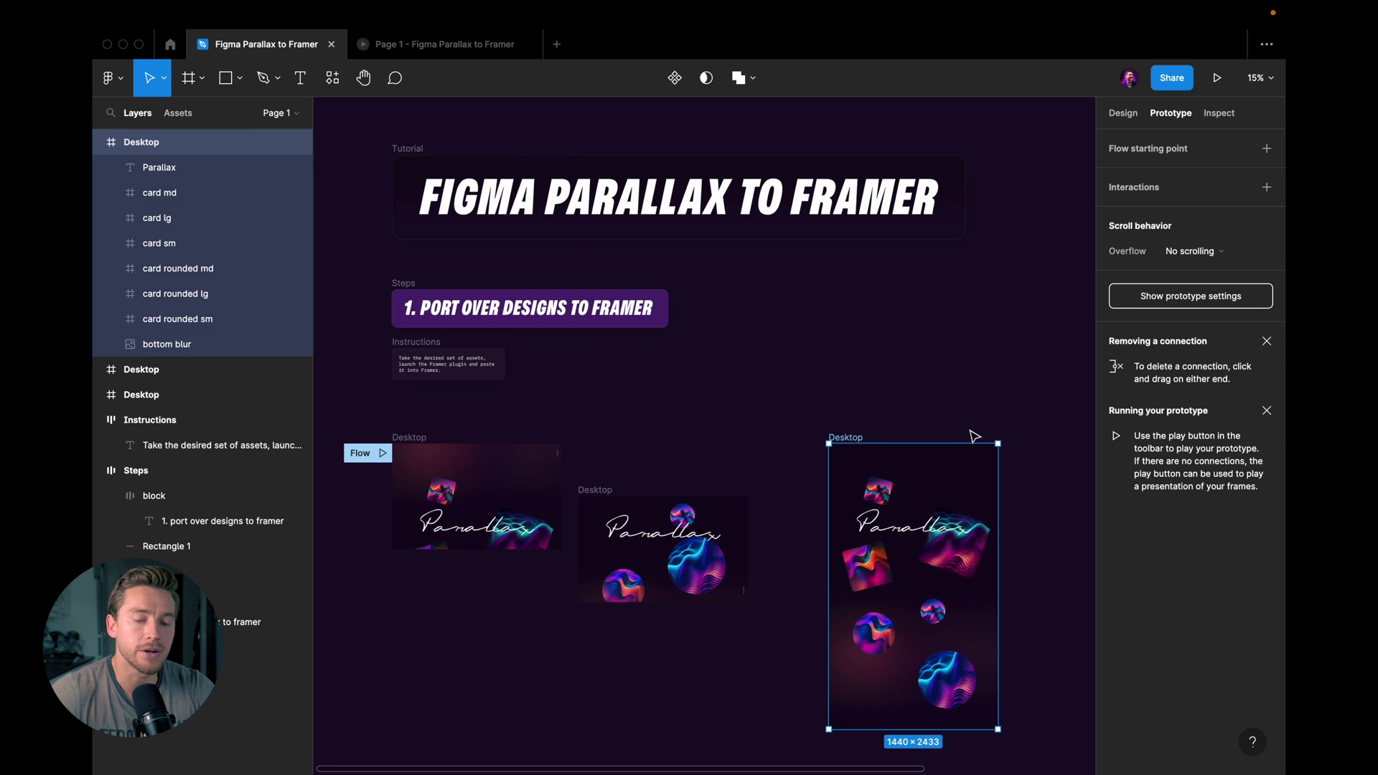
left_click(481, 487)
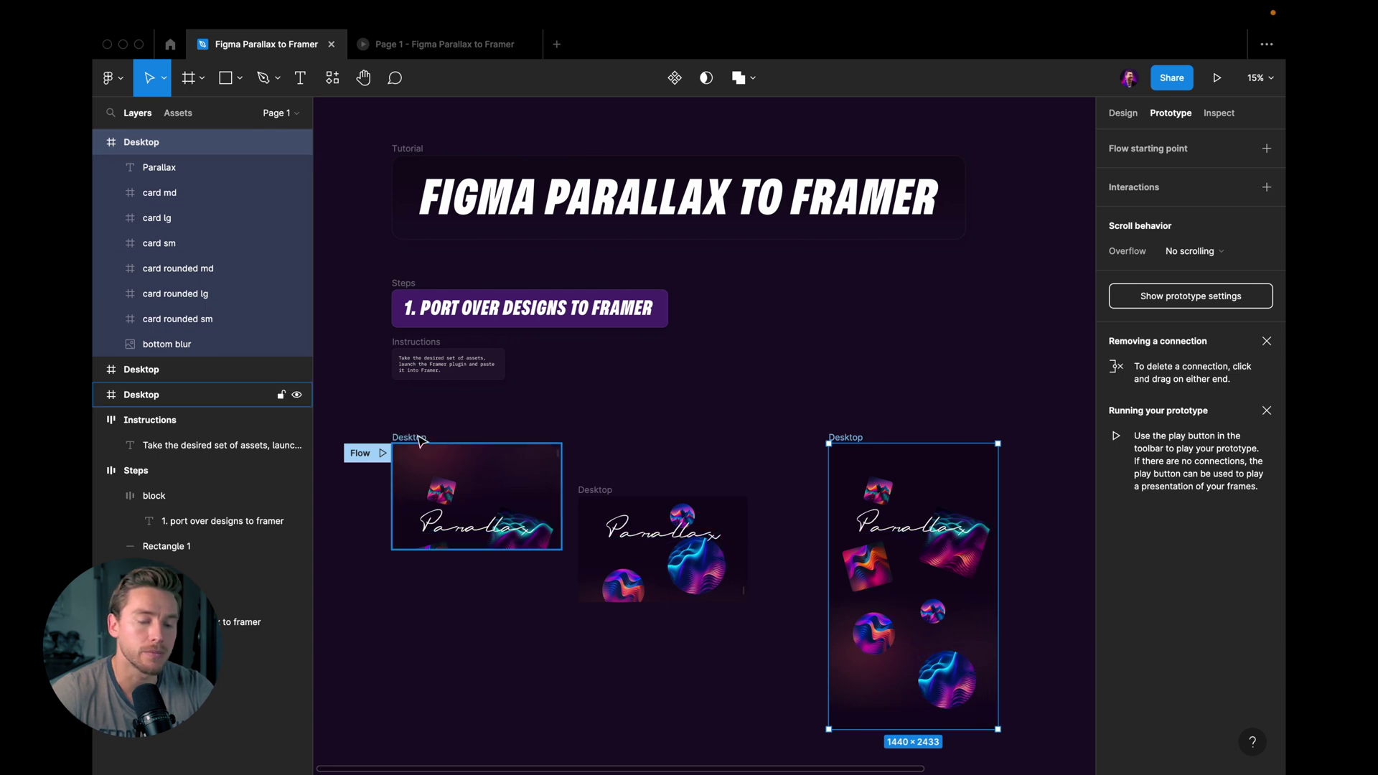
left_click_drag(493, 551, 483, 663)
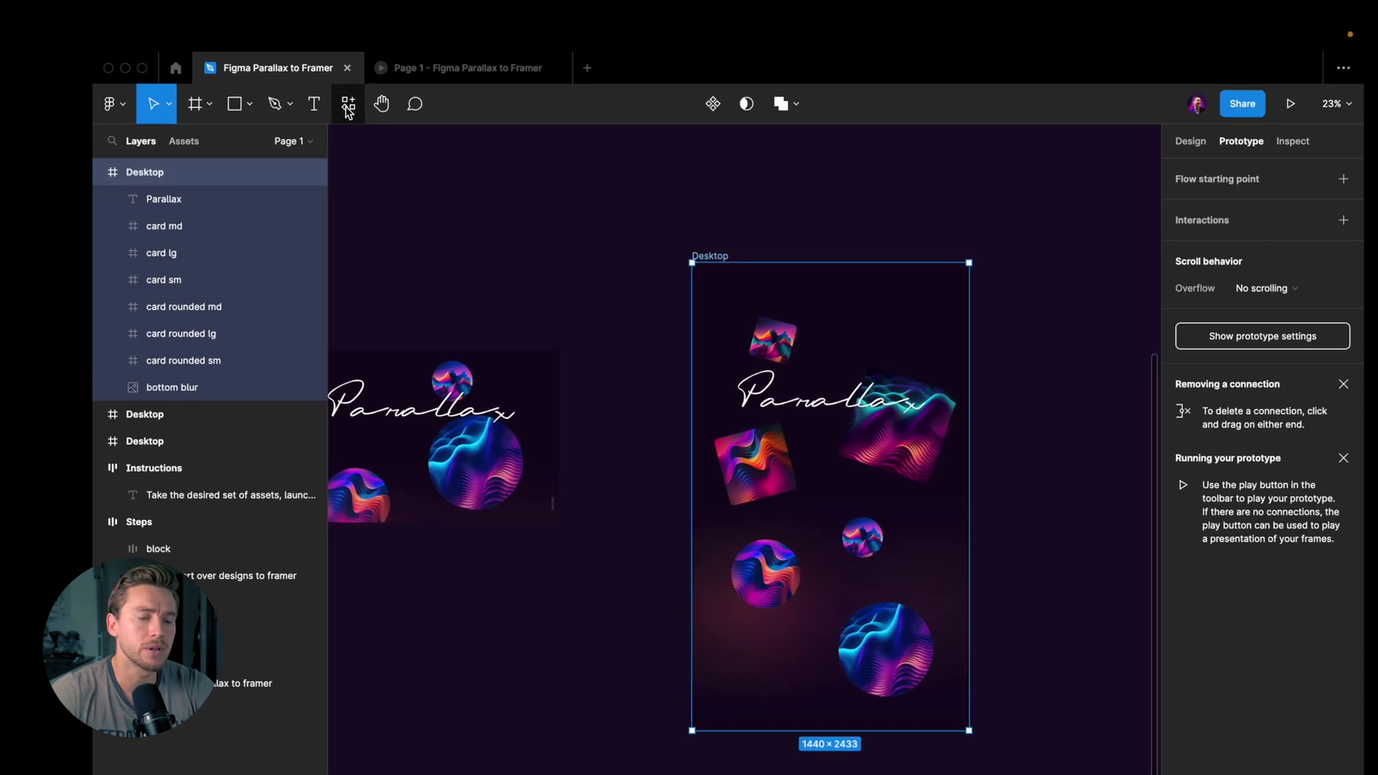
left_click(378, 156)
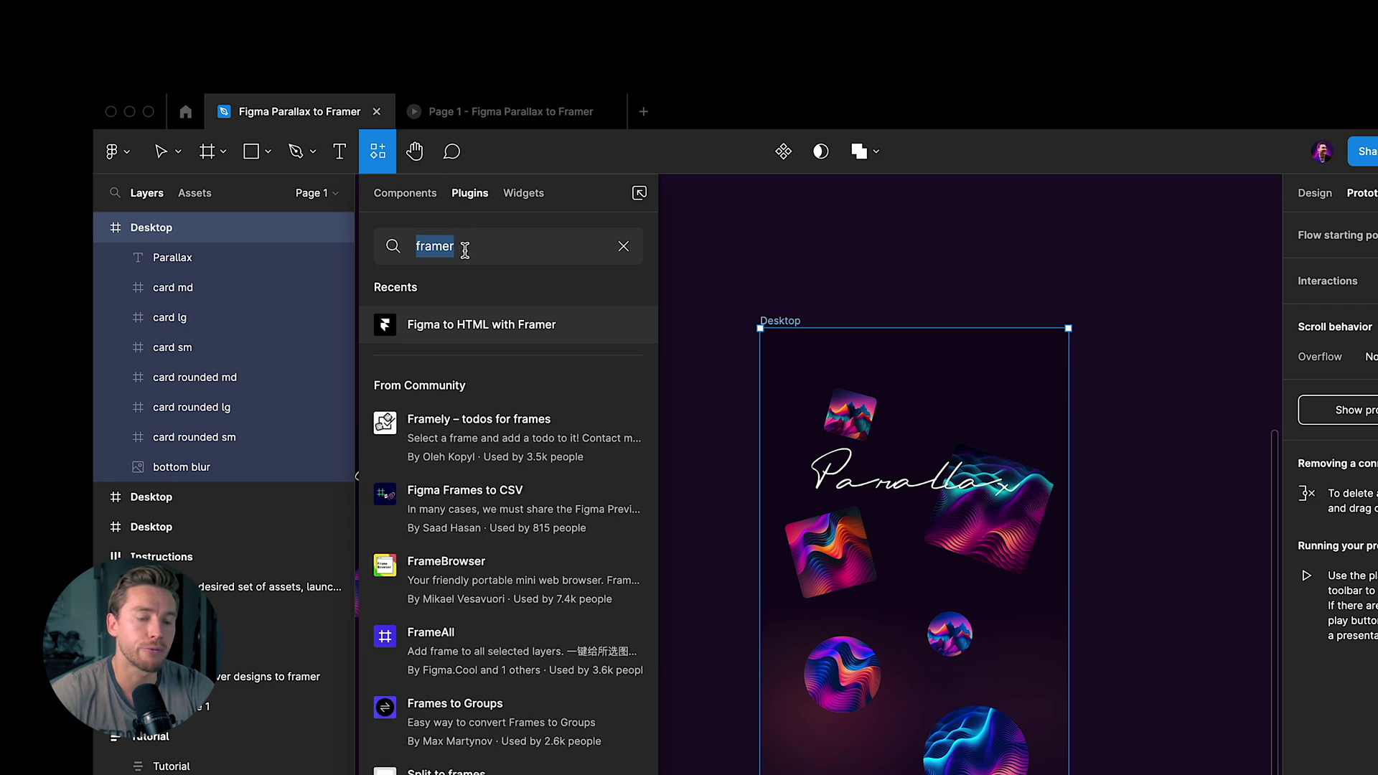
left_click(625, 325)
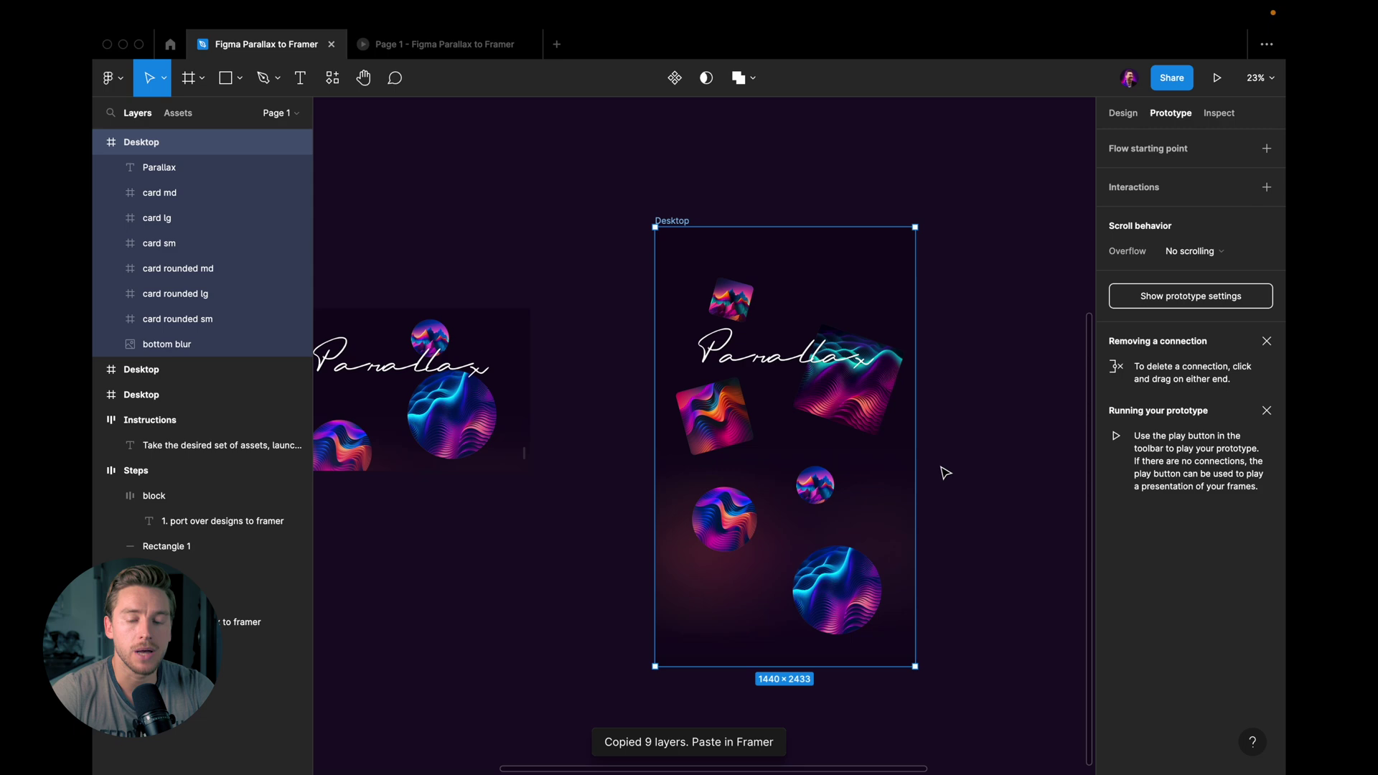
key("super+Tab")
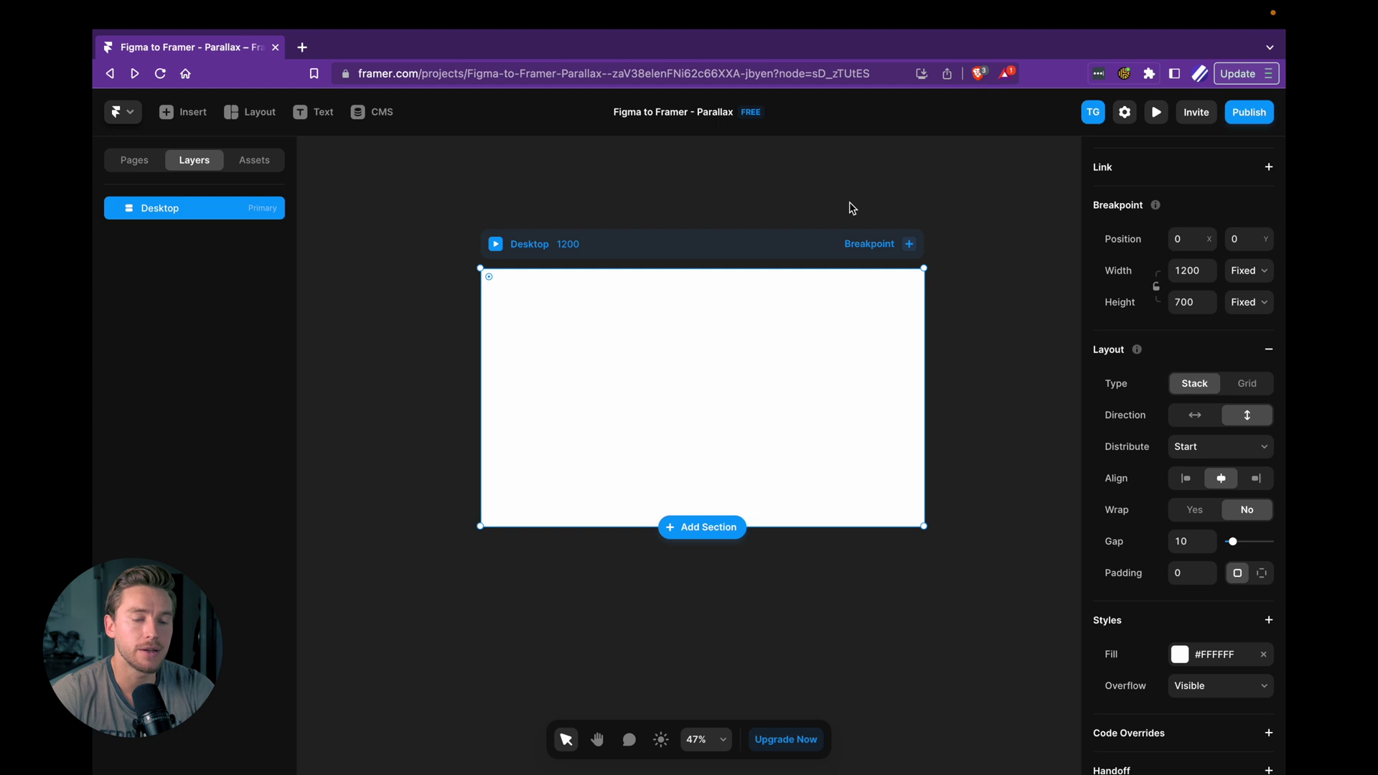
- Paste the Figma layers into Framer and set the Desktop breakpoint width to 1440
key("super+v")
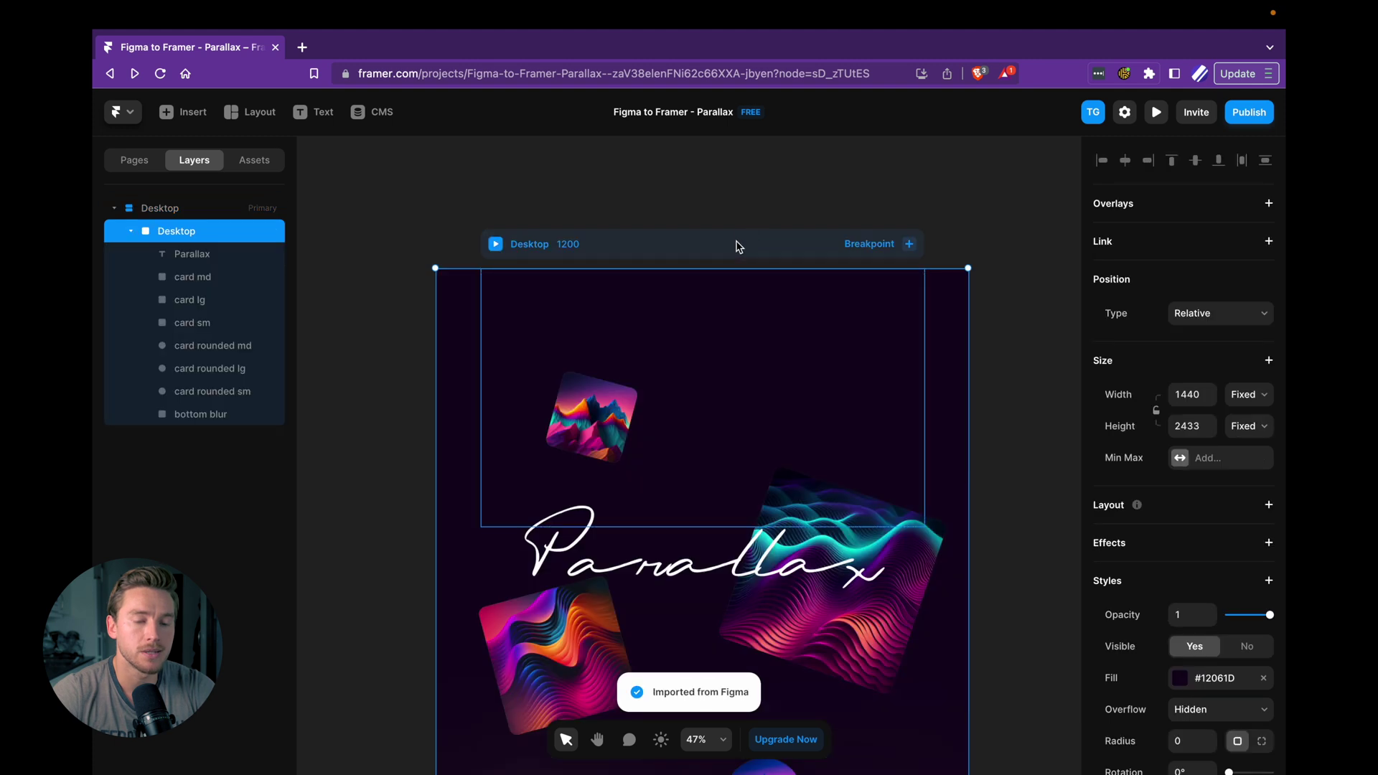
left_click(739, 246)
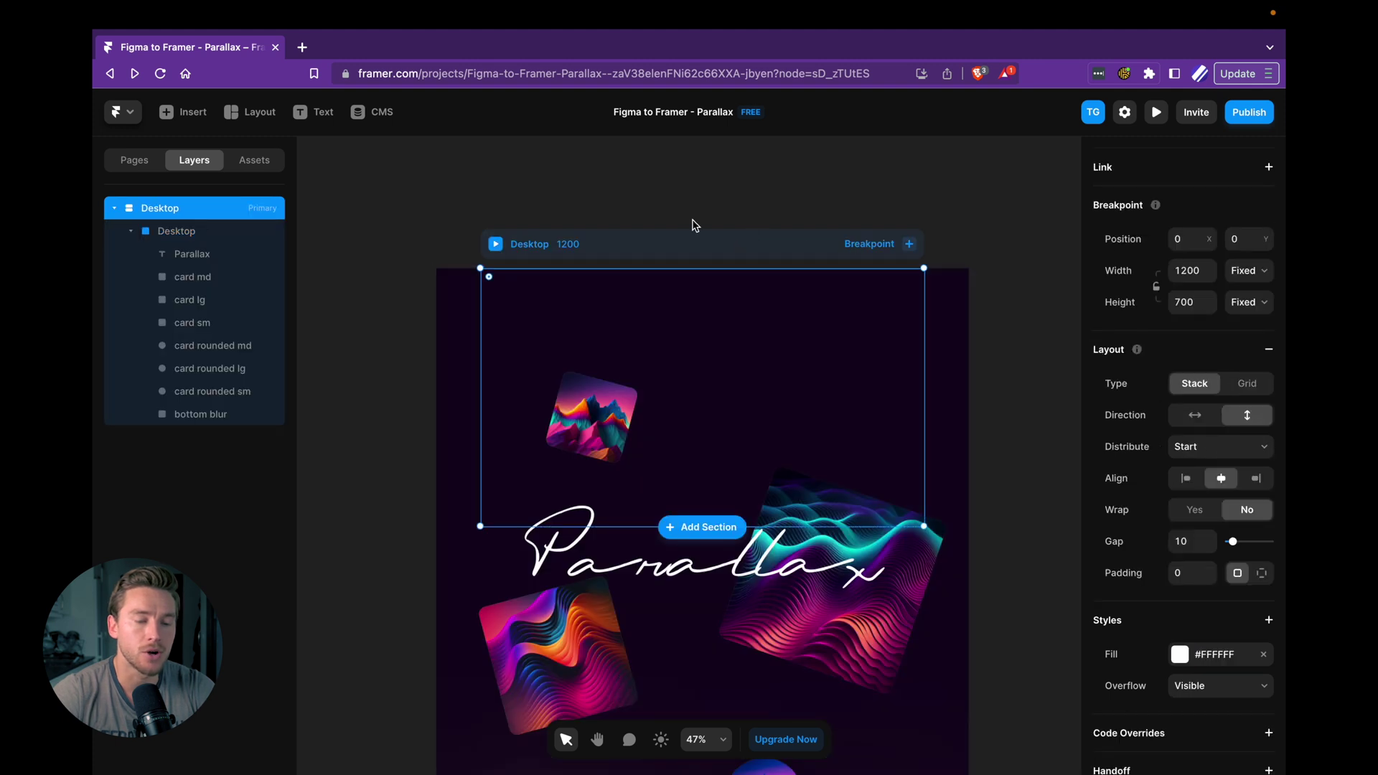
double_click(1193, 269)
type("1440")
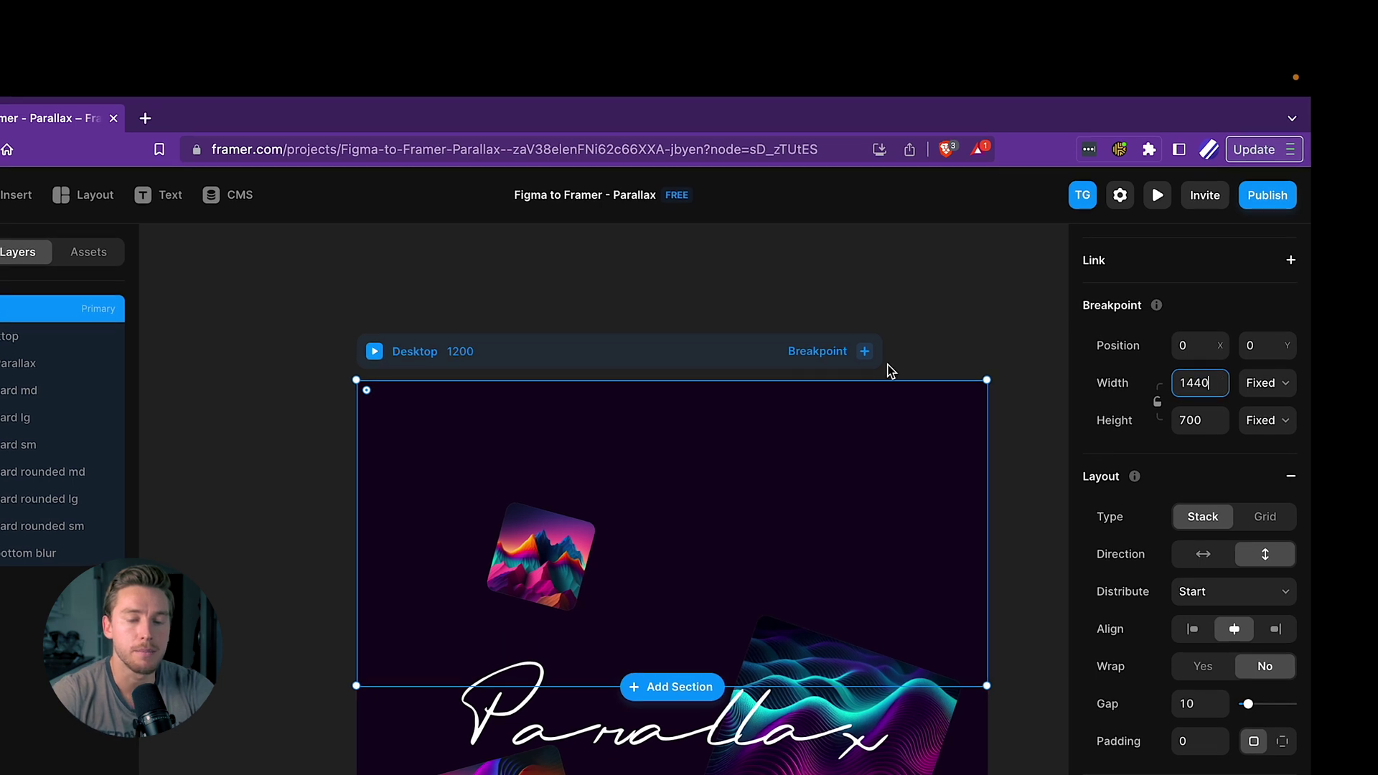
scroll(890, 371, "right", 2)
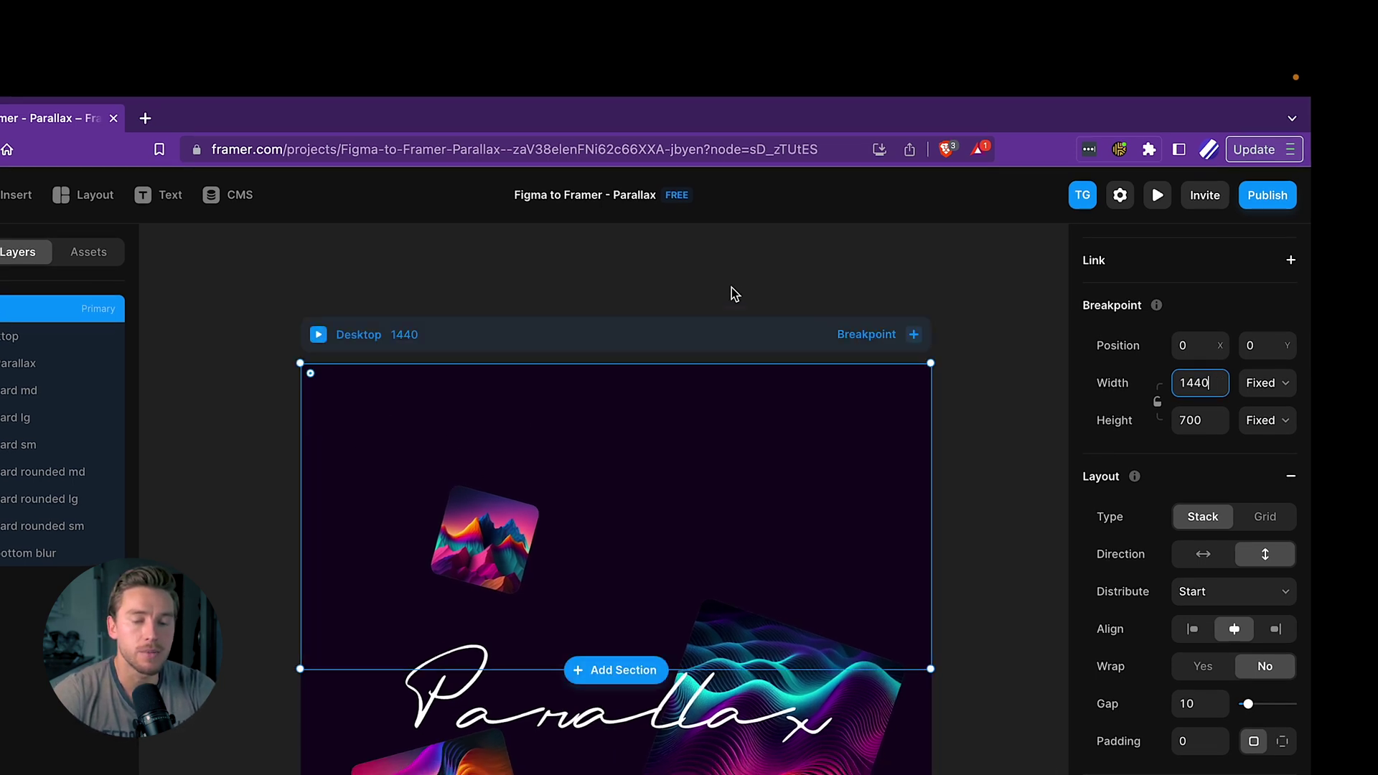
- Set the Desktop breakpoint's height to Fit Content
left_click(1249, 422)
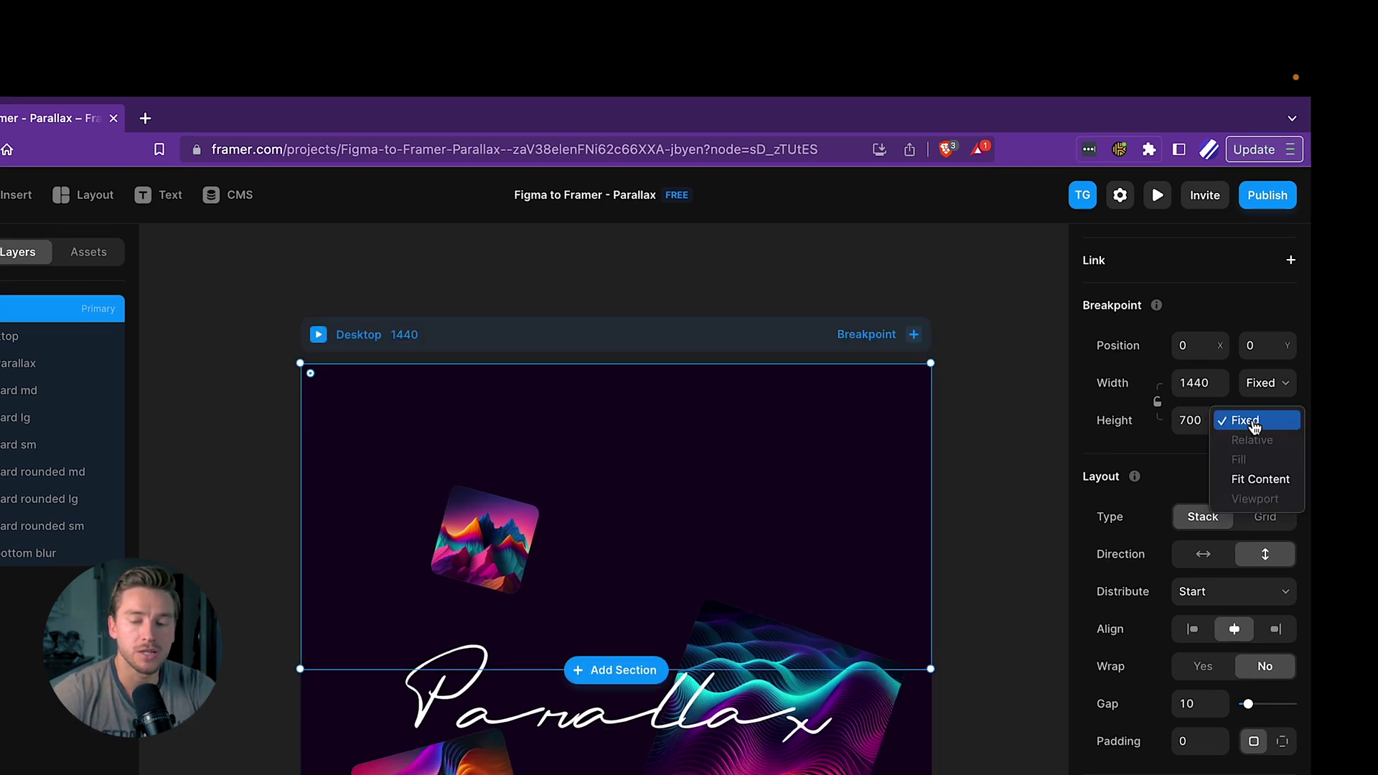
left_click(1256, 478)
scroll(933, 344, "down", 5)
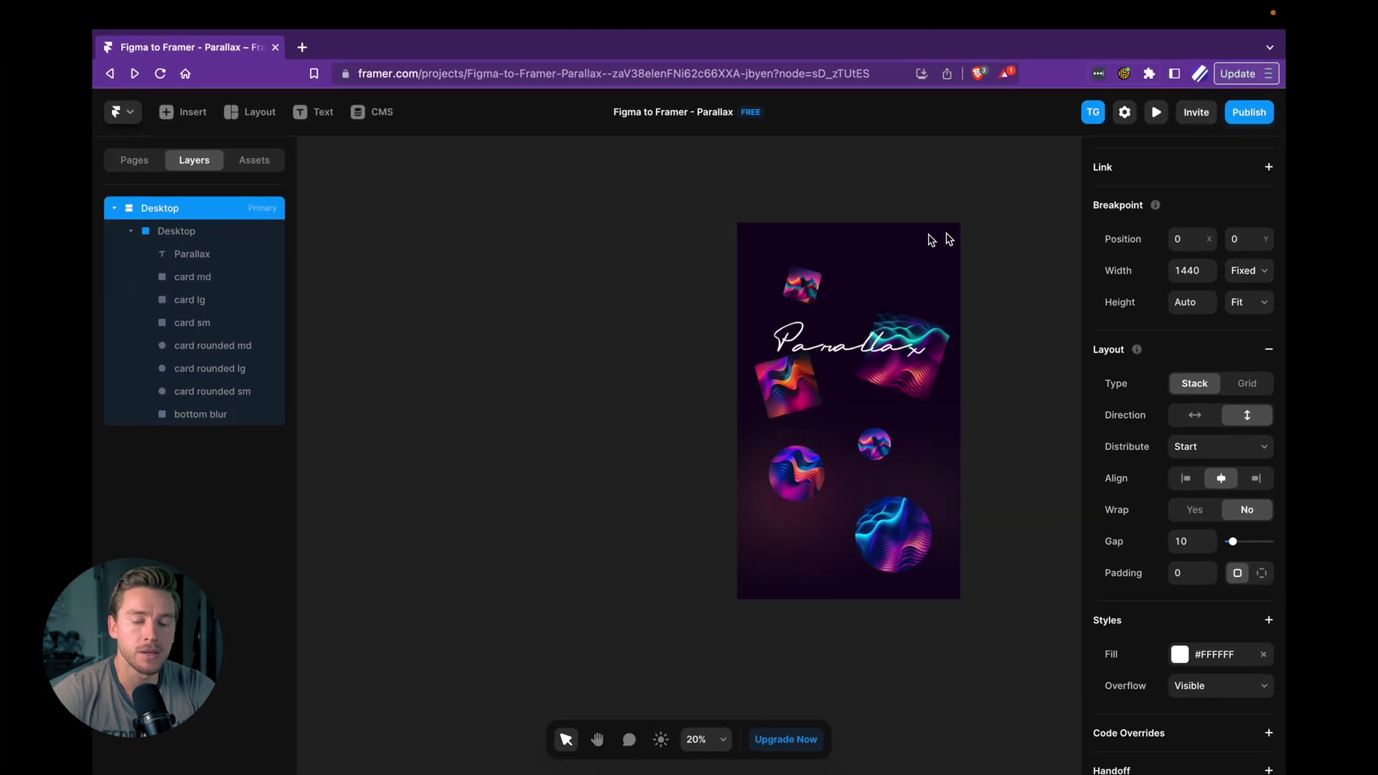
scroll(933, 238, "right", 2)
scroll(721, 207, "up", 4)
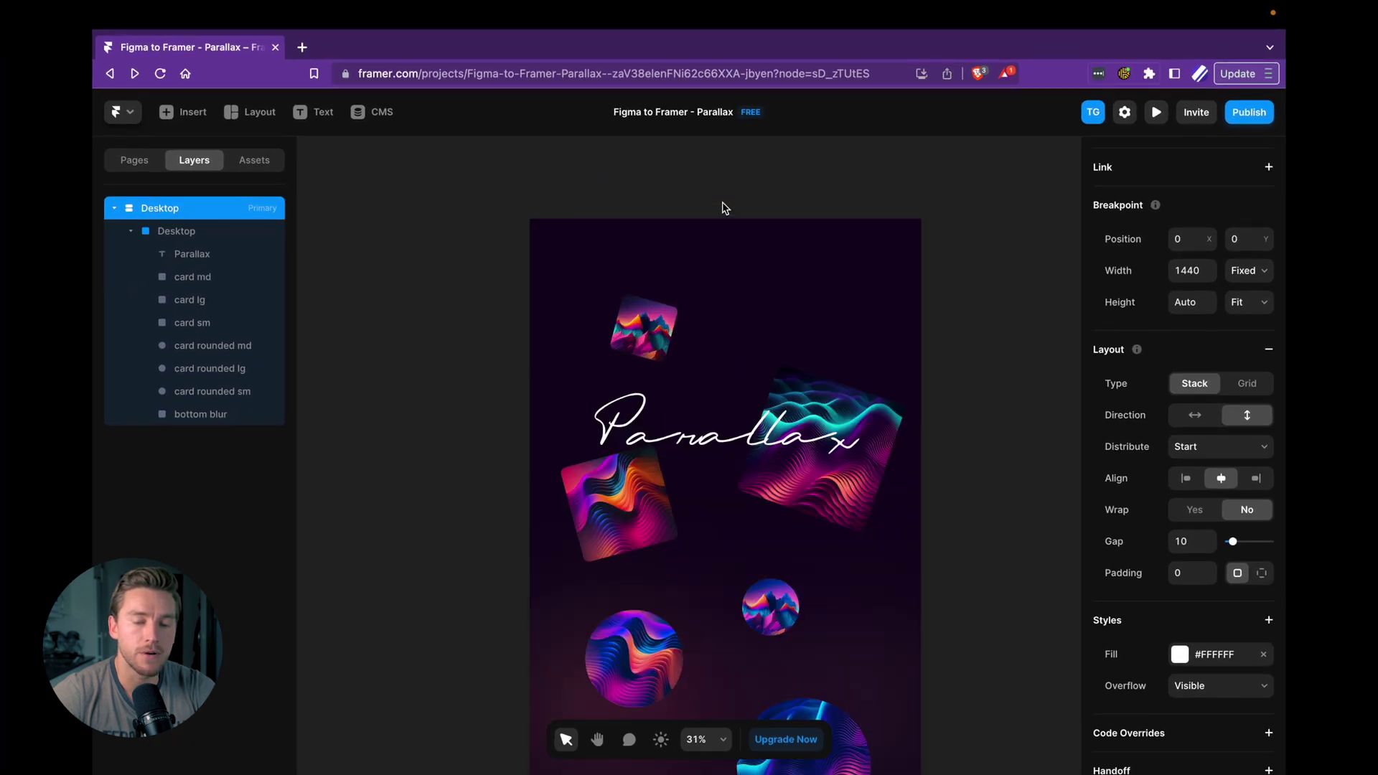
key("super+p")
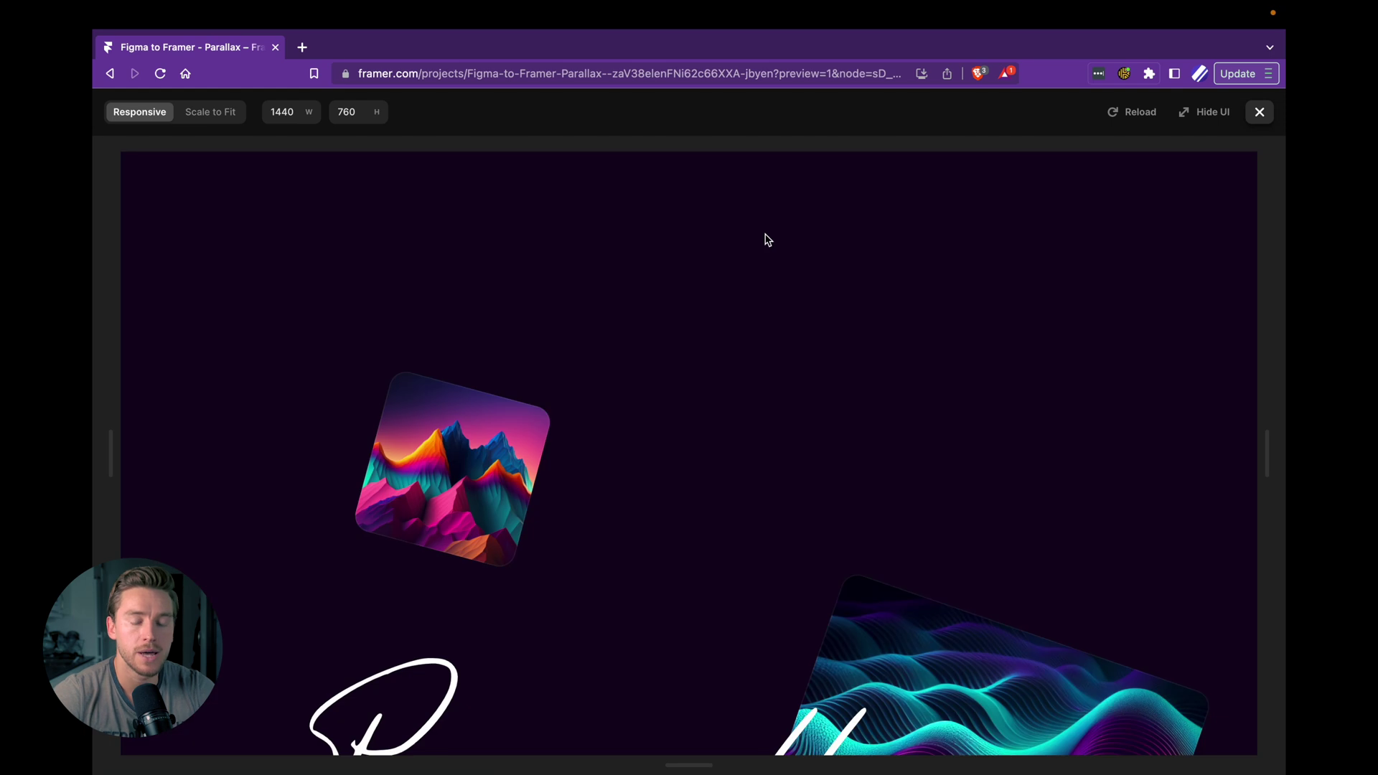
scroll(768, 240, "down", 10)
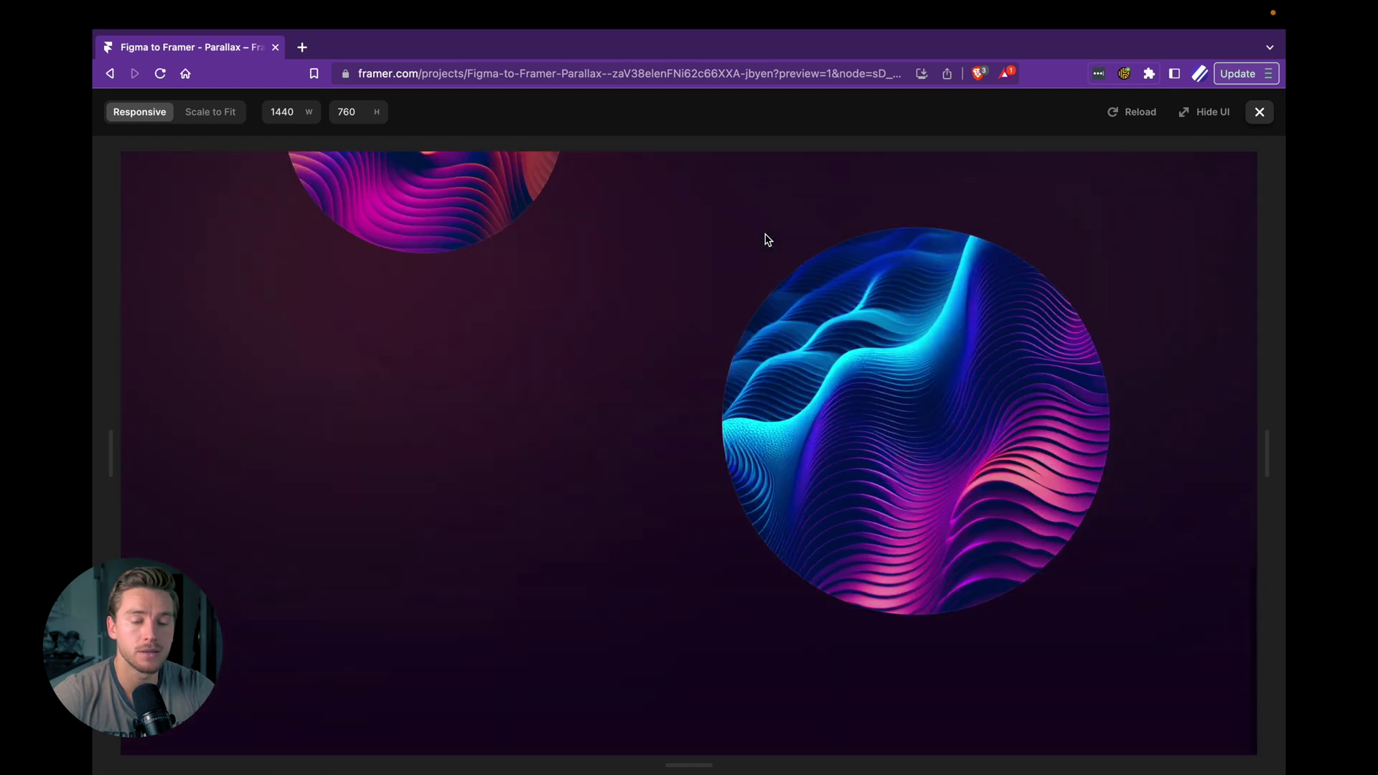
scroll(765, 238, "up", 8)
scroll(765, 238, "down", 5)
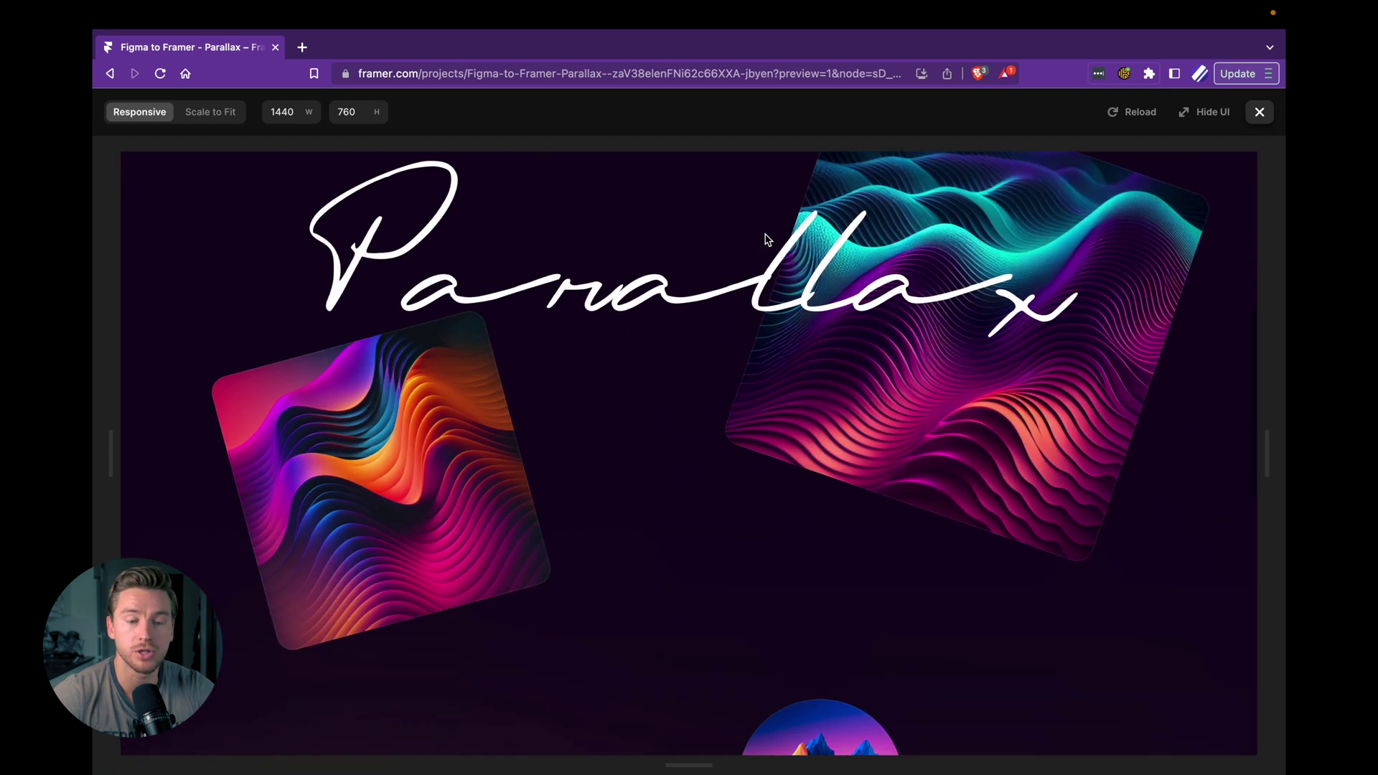
scroll(765, 238, "up", 7)
scroll(765, 239, "down", 5)
scroll(765, 238, "down", 5)
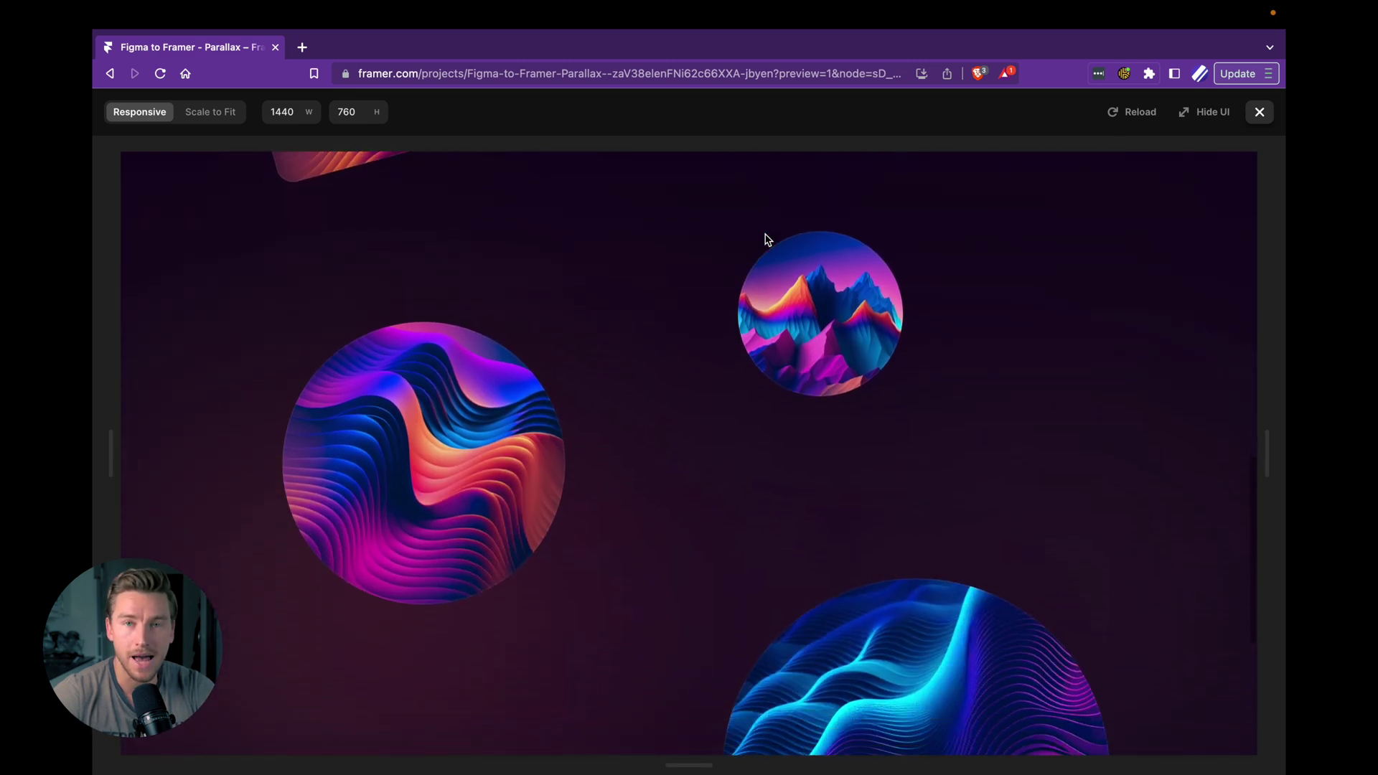
scroll(765, 238, "up", 7)
key("Escape")
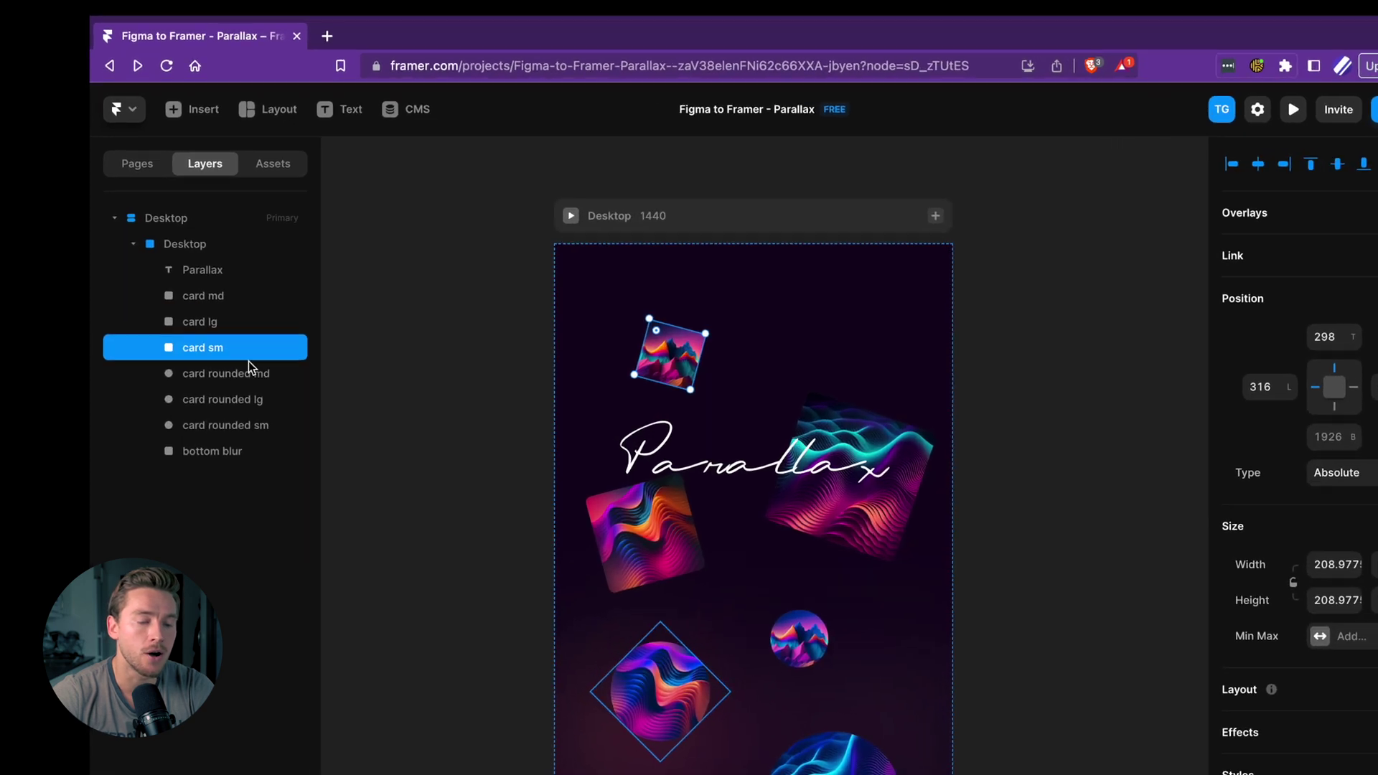
- Add a 140% Scroll Speed effect to the six cards, card md through card rounded sm
left_click(193, 277)
left_click(218, 439, "shift")
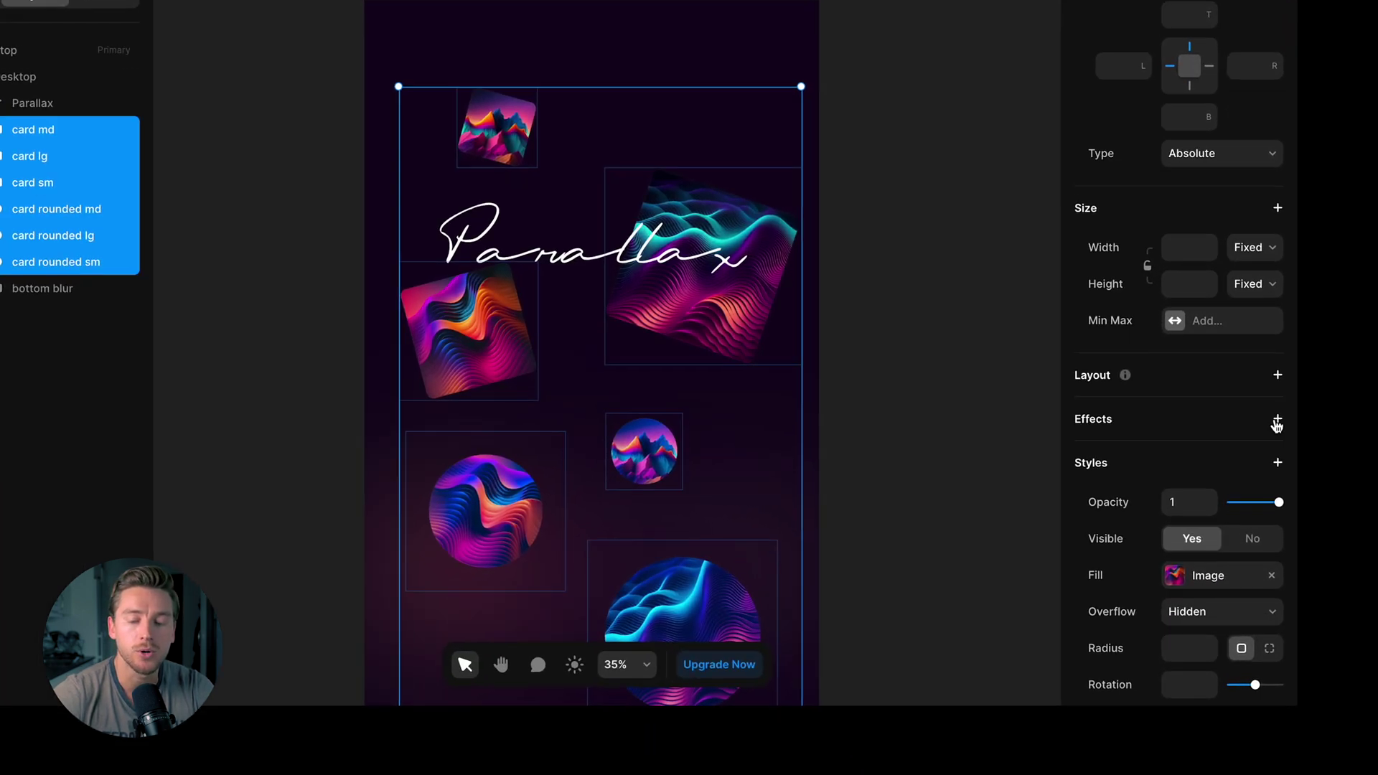
left_click(1278, 420)
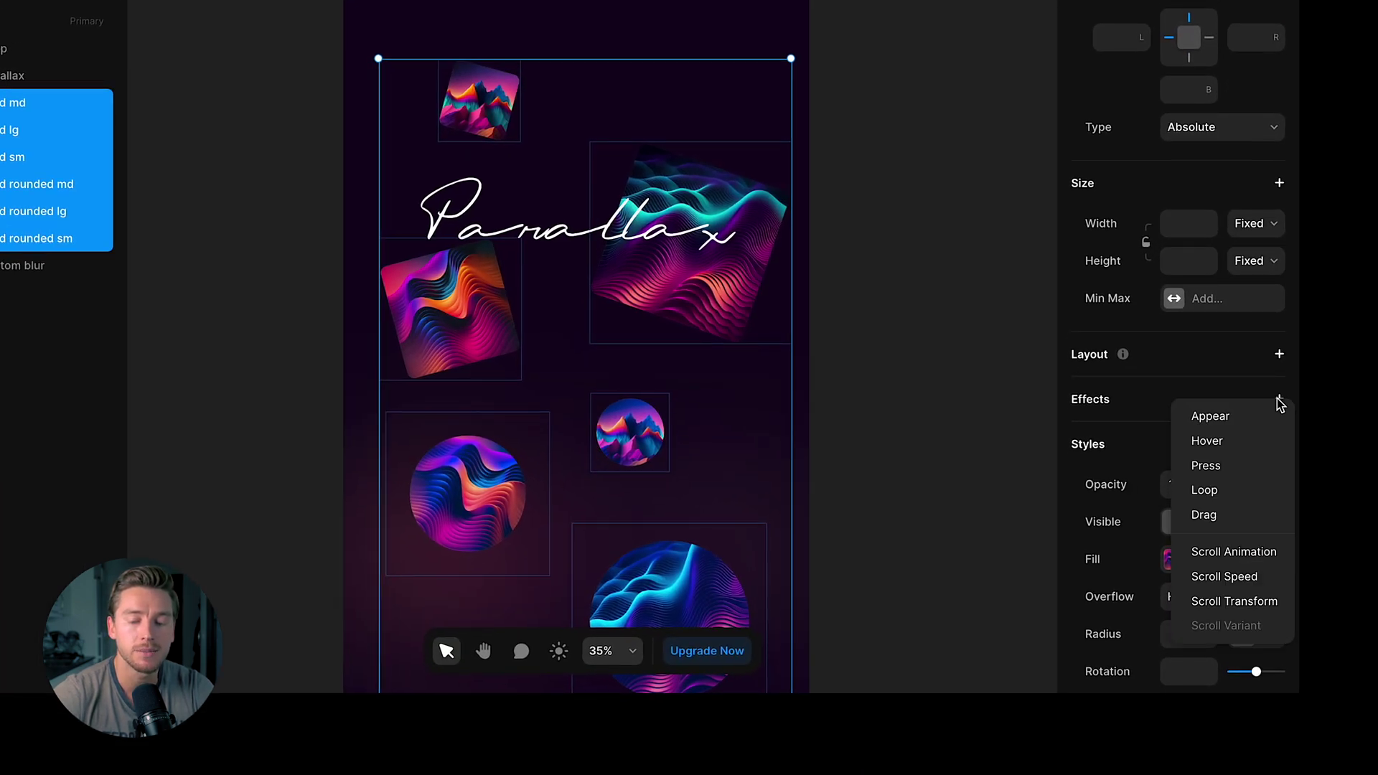
left_click(1225, 578)
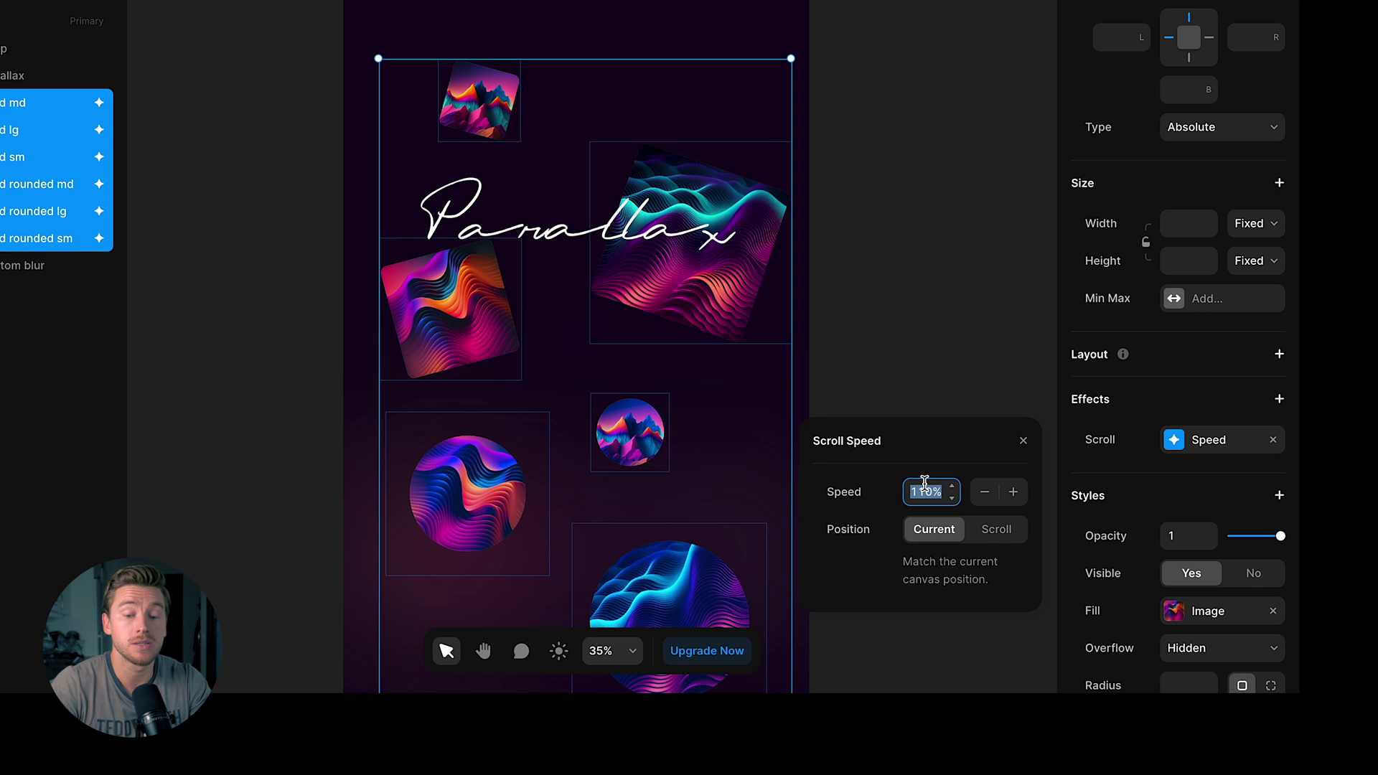
type("120%")
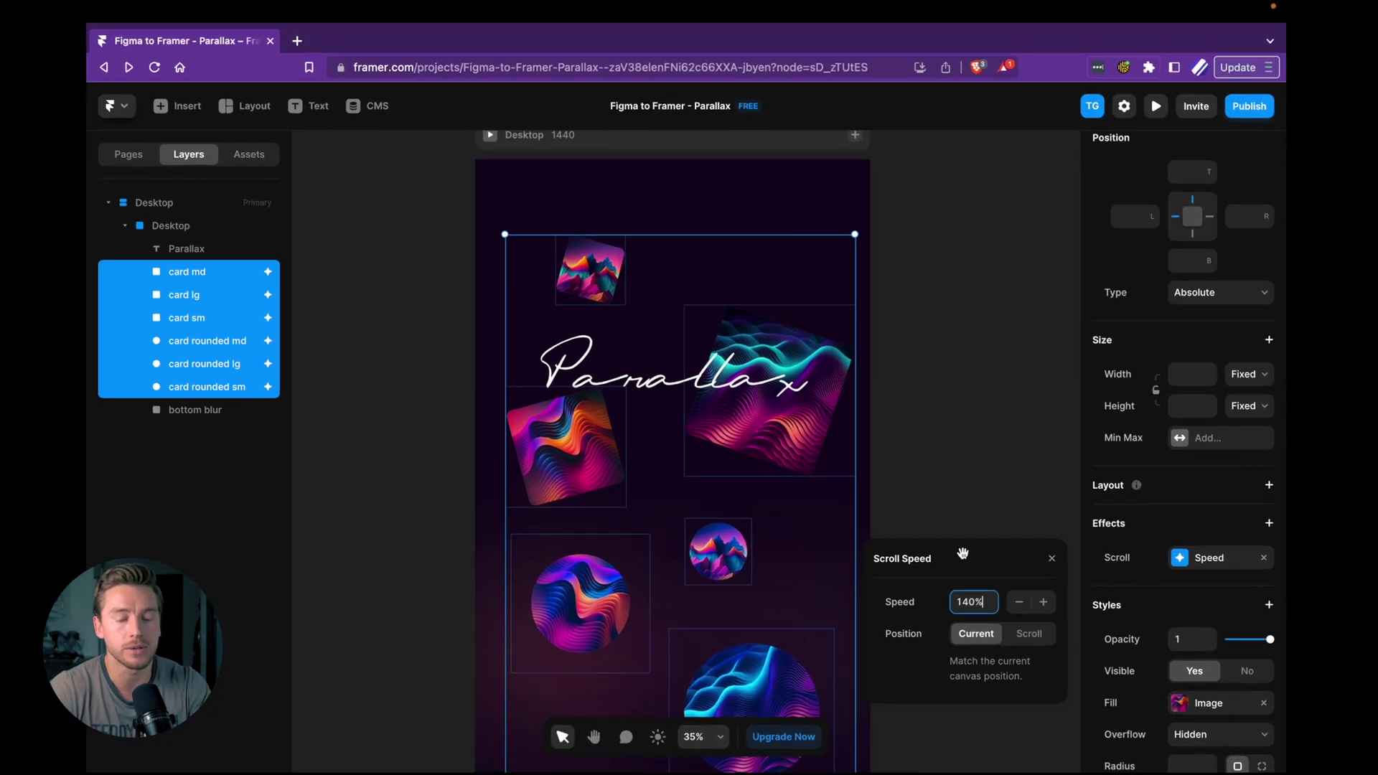
key("Escape")
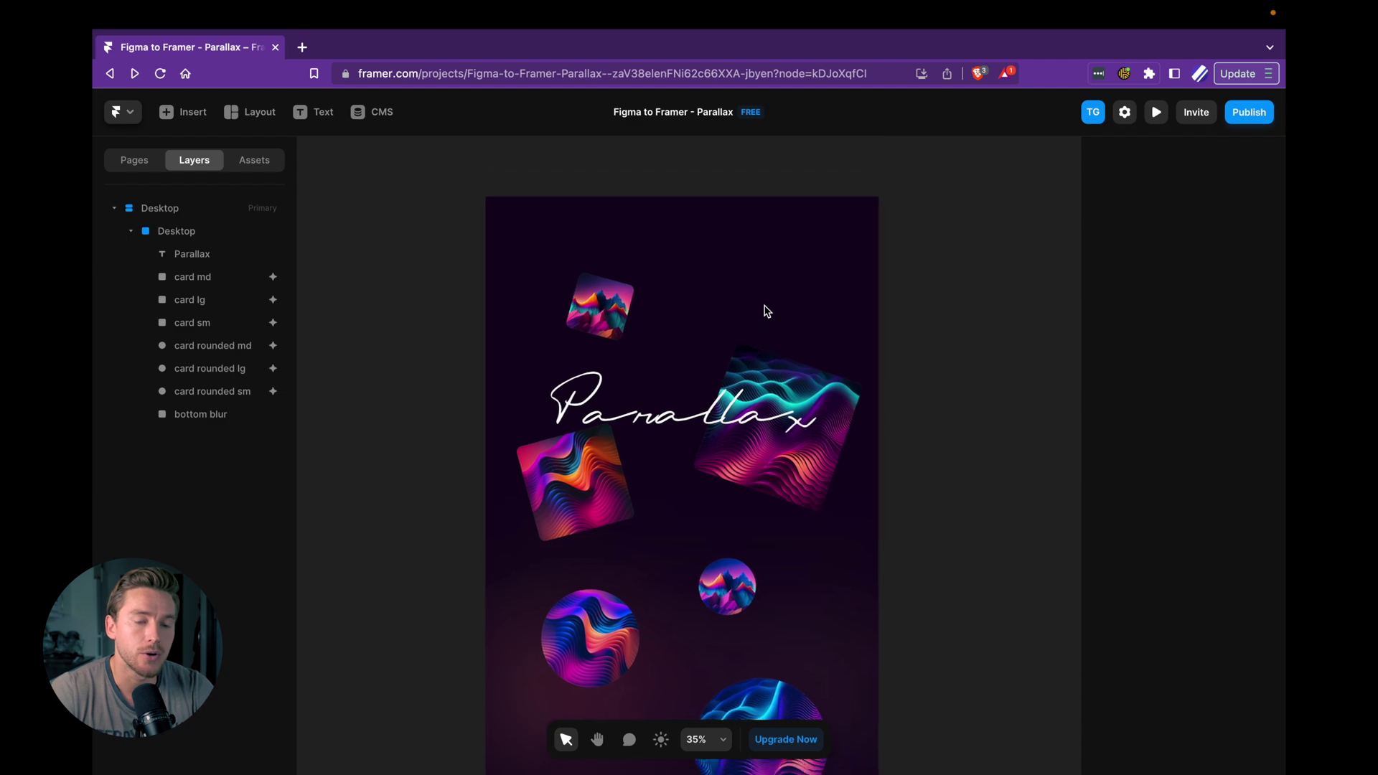
left_click(674, 185)
- Scroll the live preview up and down to compare card and title speeds, then close it
key("super+p")
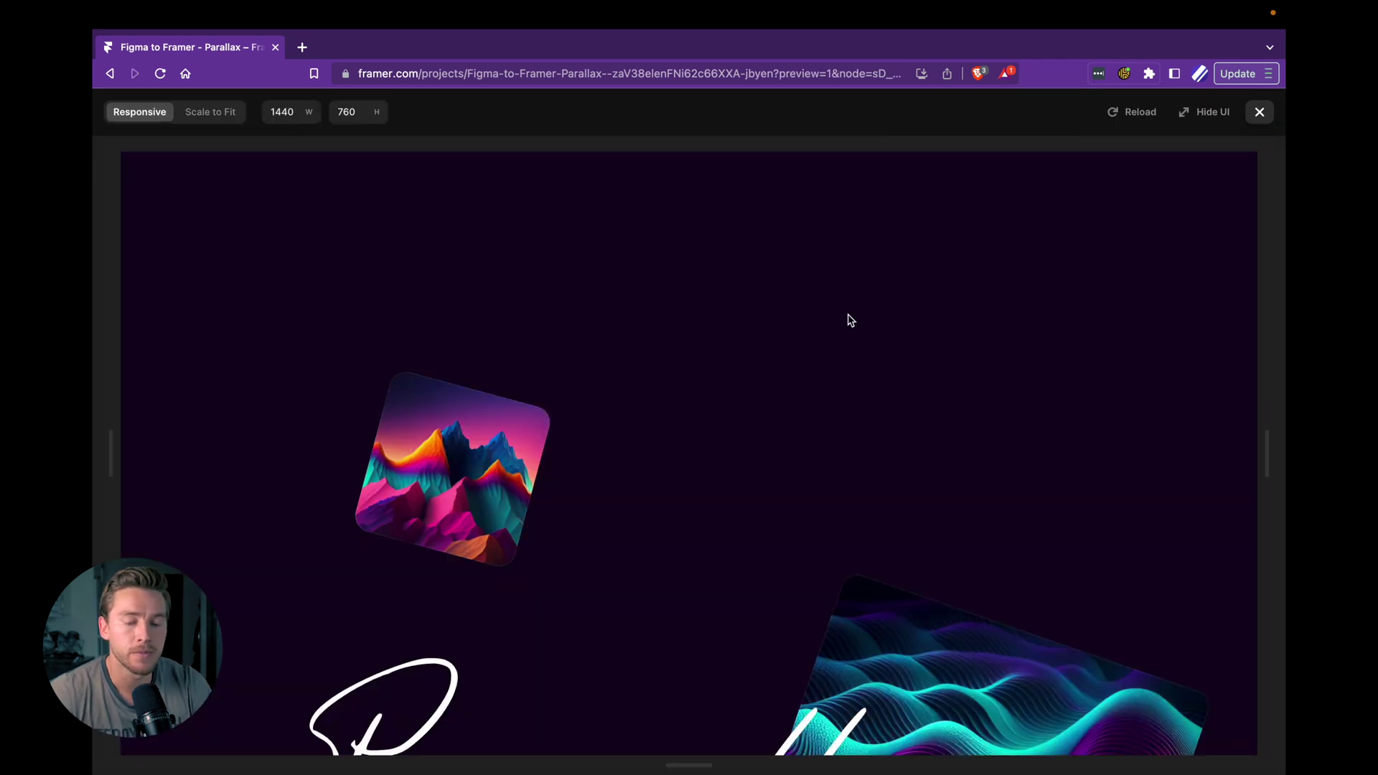
scroll(848, 319, "down", 5)
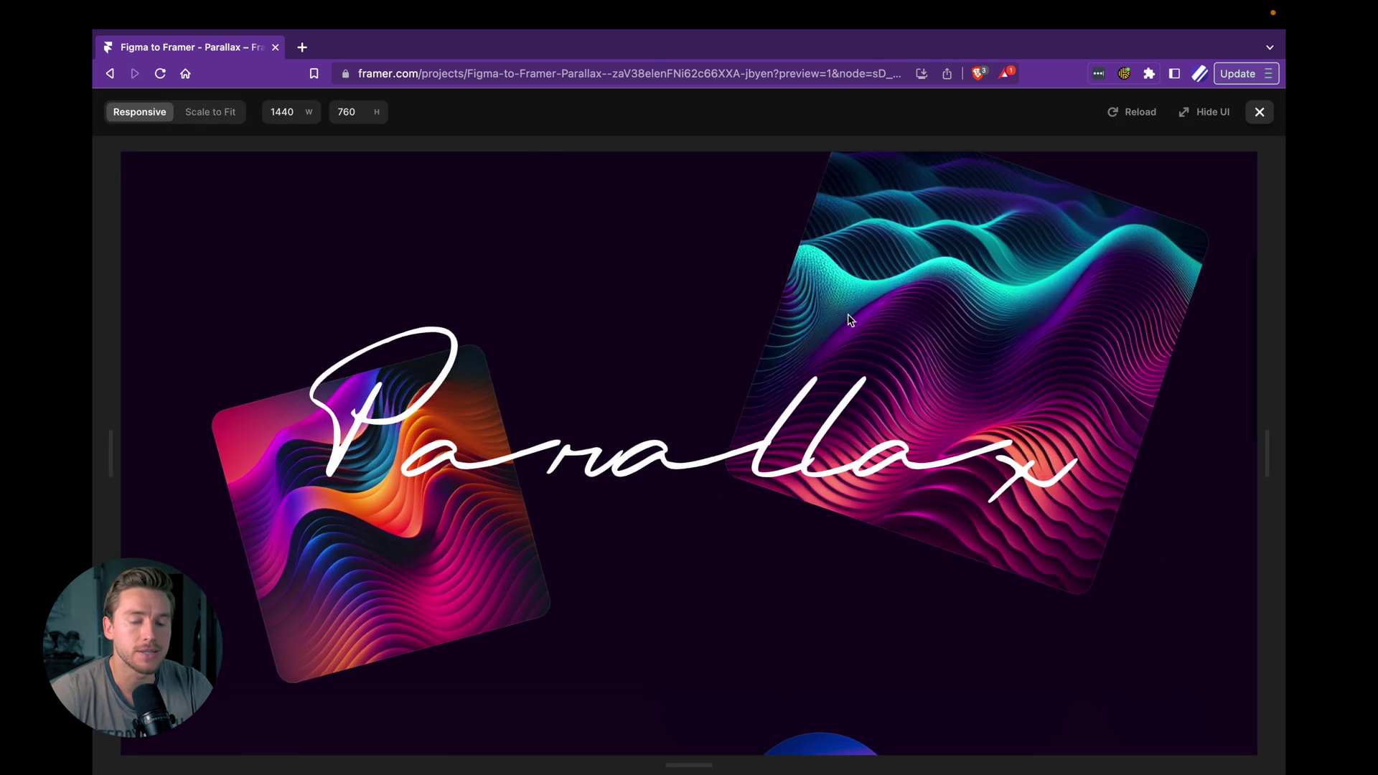
scroll(849, 321, "down", 5)
scroll(849, 321, "up", 7)
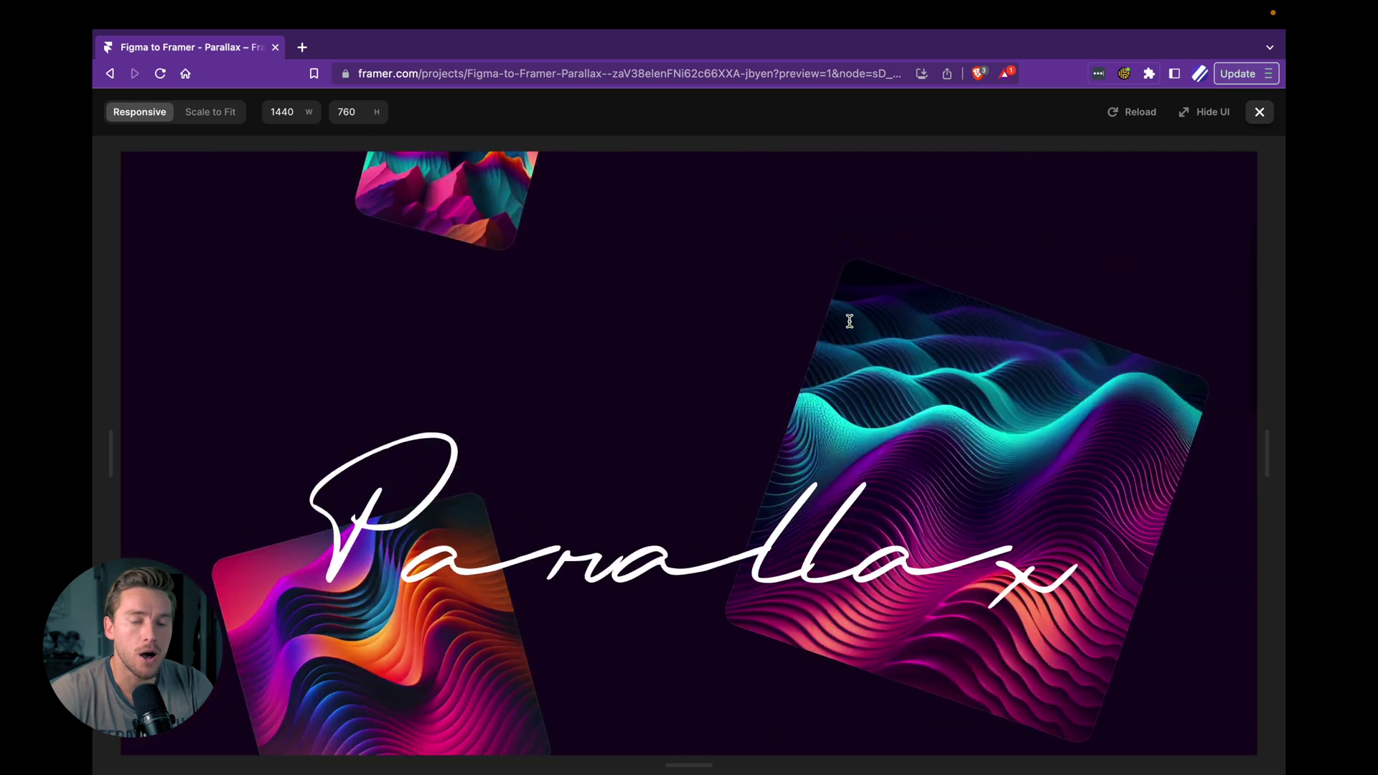
scroll(849, 321, "up", 3)
scroll(849, 321, "down", 6)
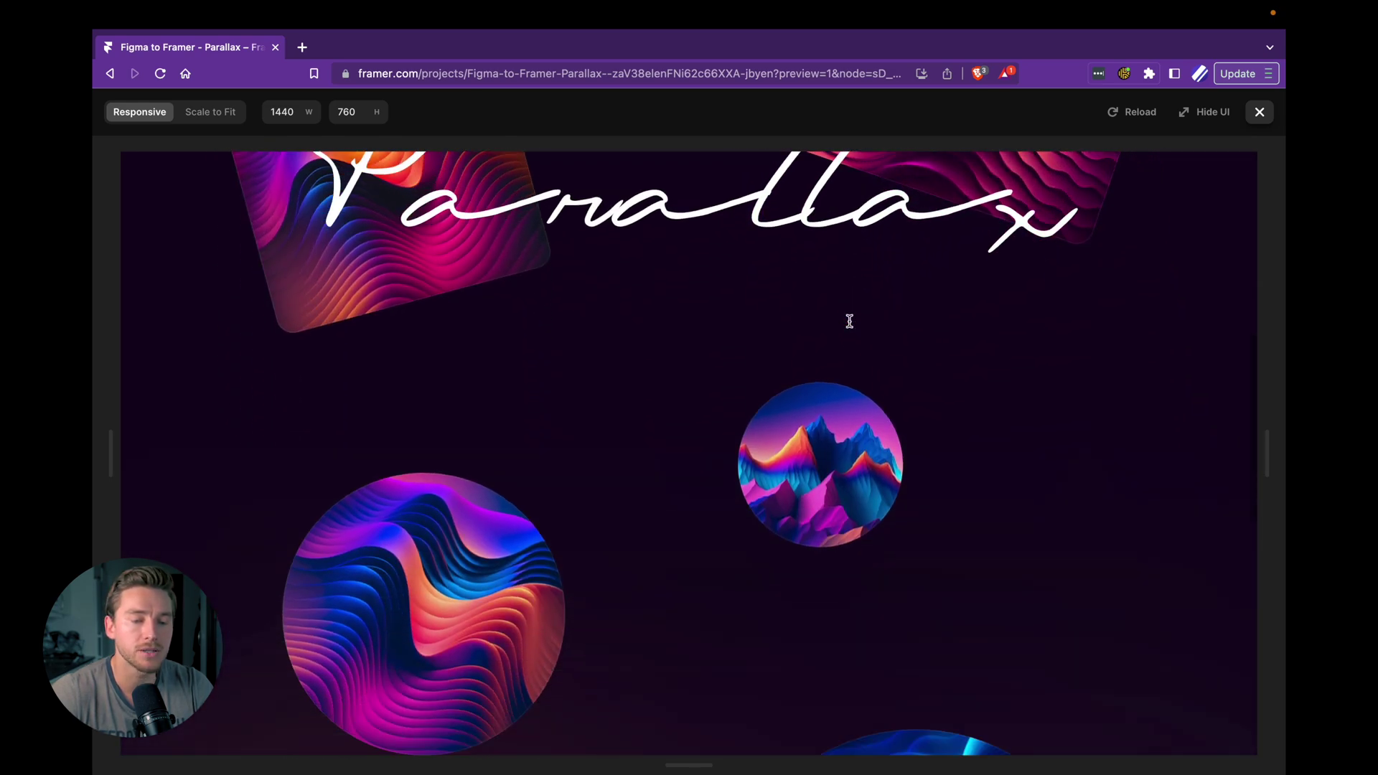
scroll(849, 320, "down", 3)
scroll(849, 321, "up", 6)
scroll(849, 321, "down", 2)
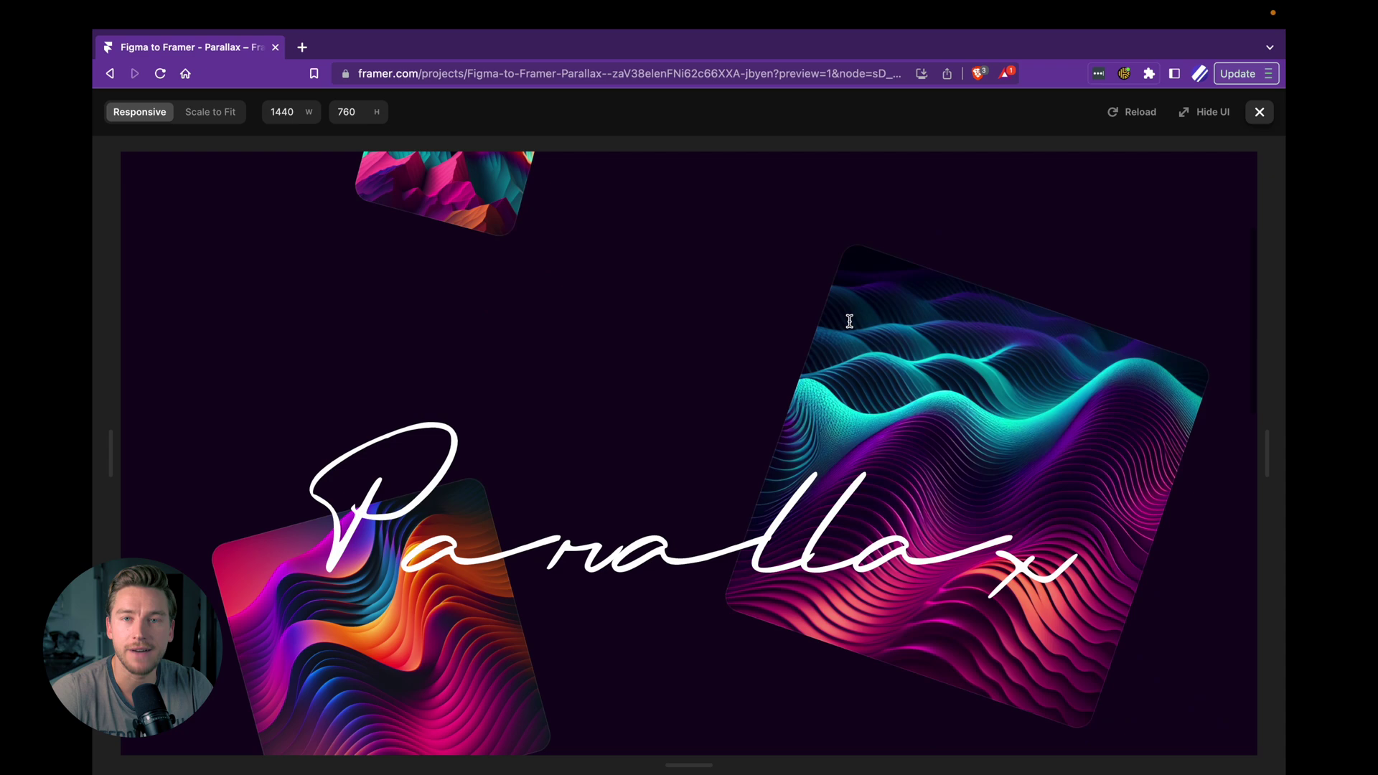
scroll(849, 321, "down", 4)
scroll(849, 321, "up", 6)
scroll(849, 321, "down", 5)
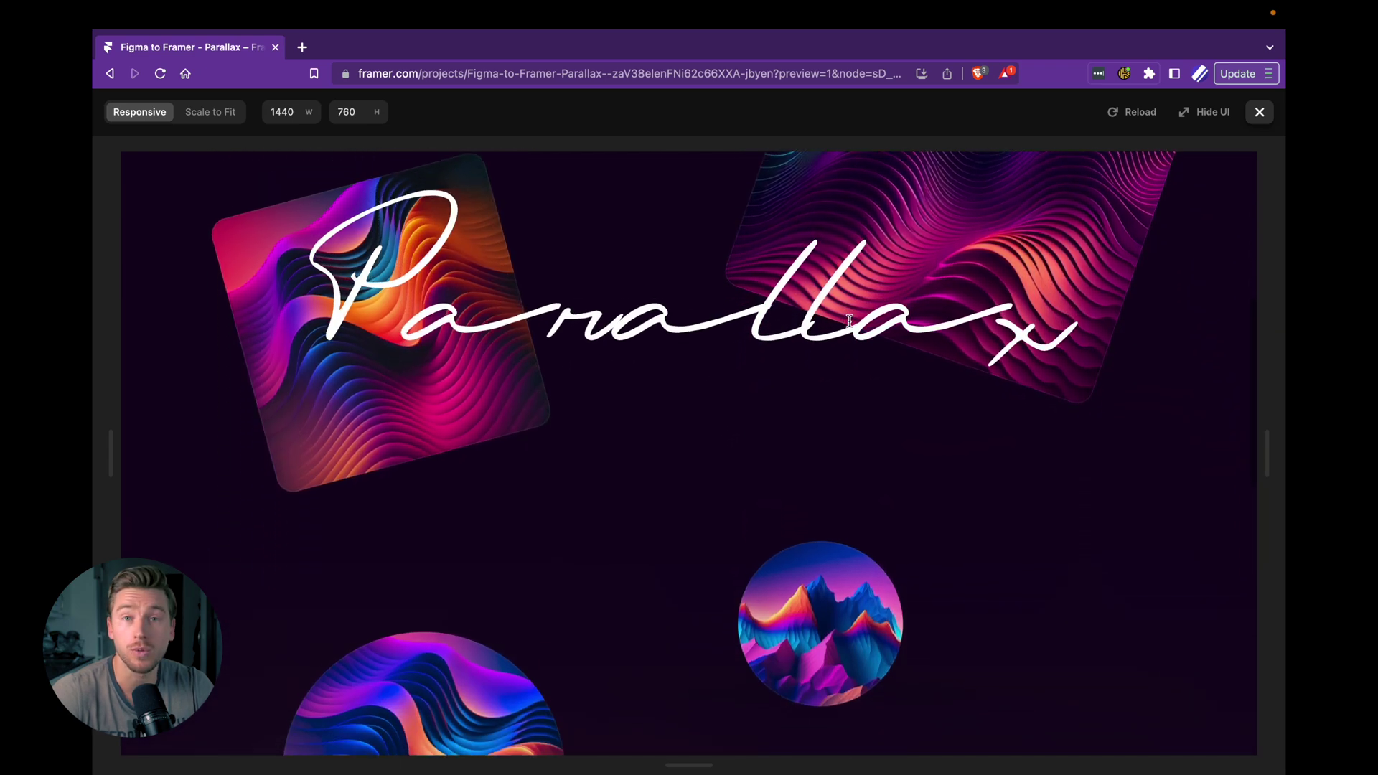
scroll(849, 320, "down", 2)
key("Escape")
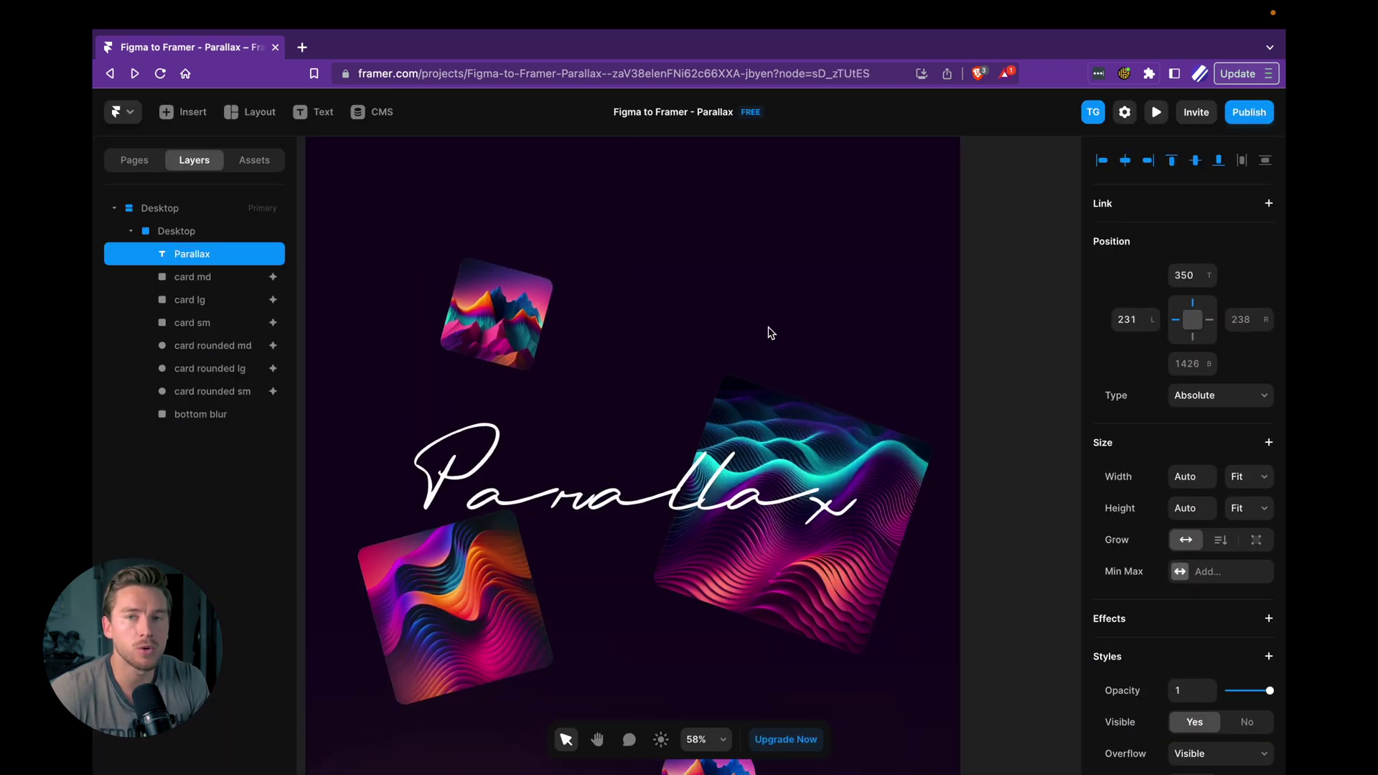
- Add a Scroll Speed effect of 250% to the bottom blur layer
scroll(770, 332, "down", 3)
key("Escape")
left_click(514, 671)
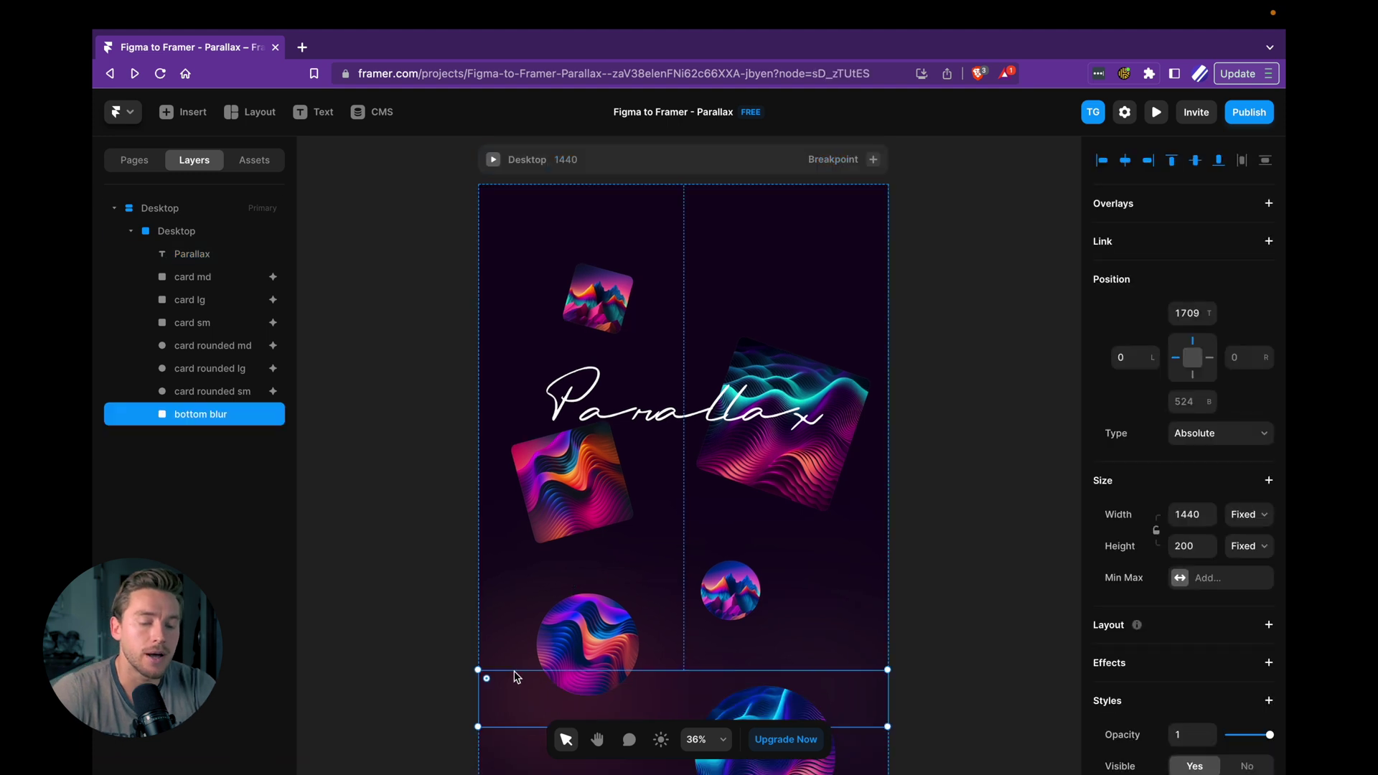
scroll(514, 671, "down", 2)
scroll(1141, 585, "down", 4)
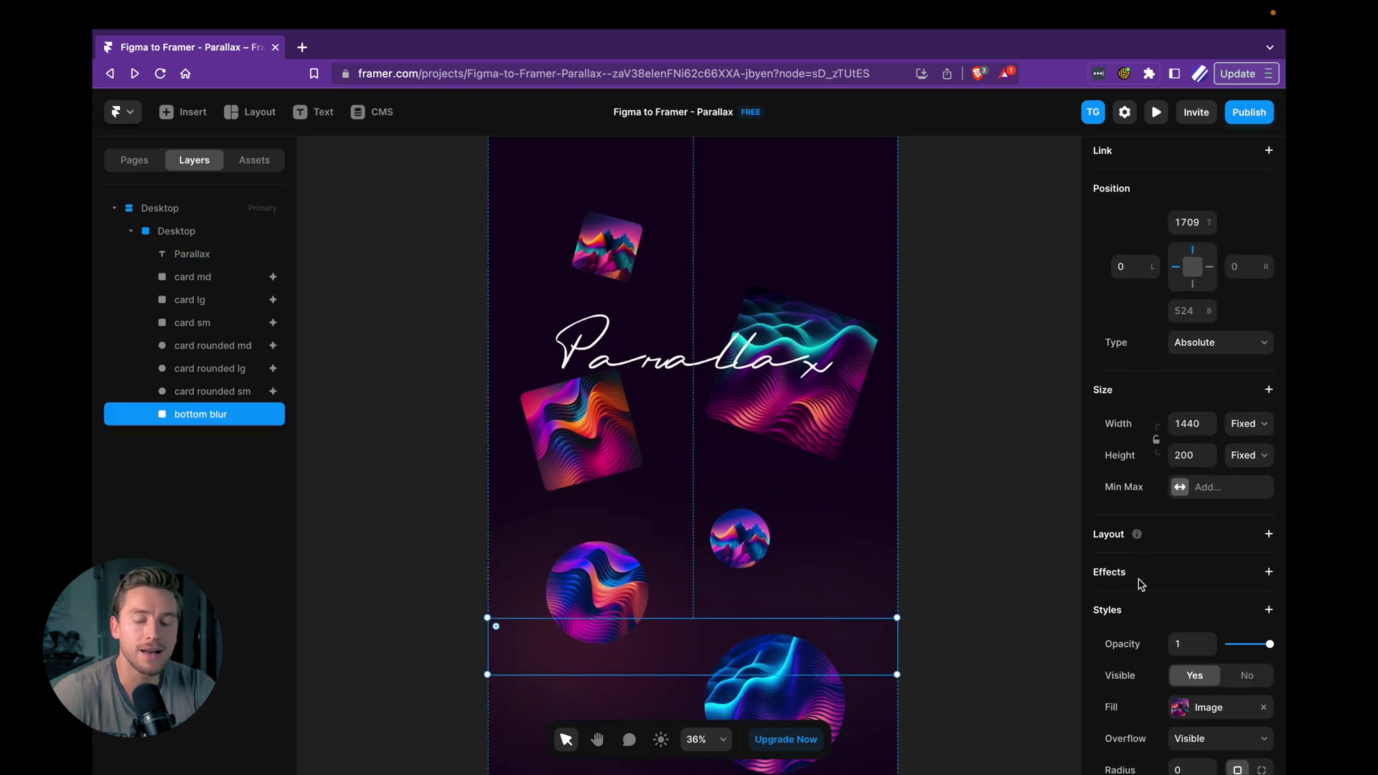
left_click(1269, 501)
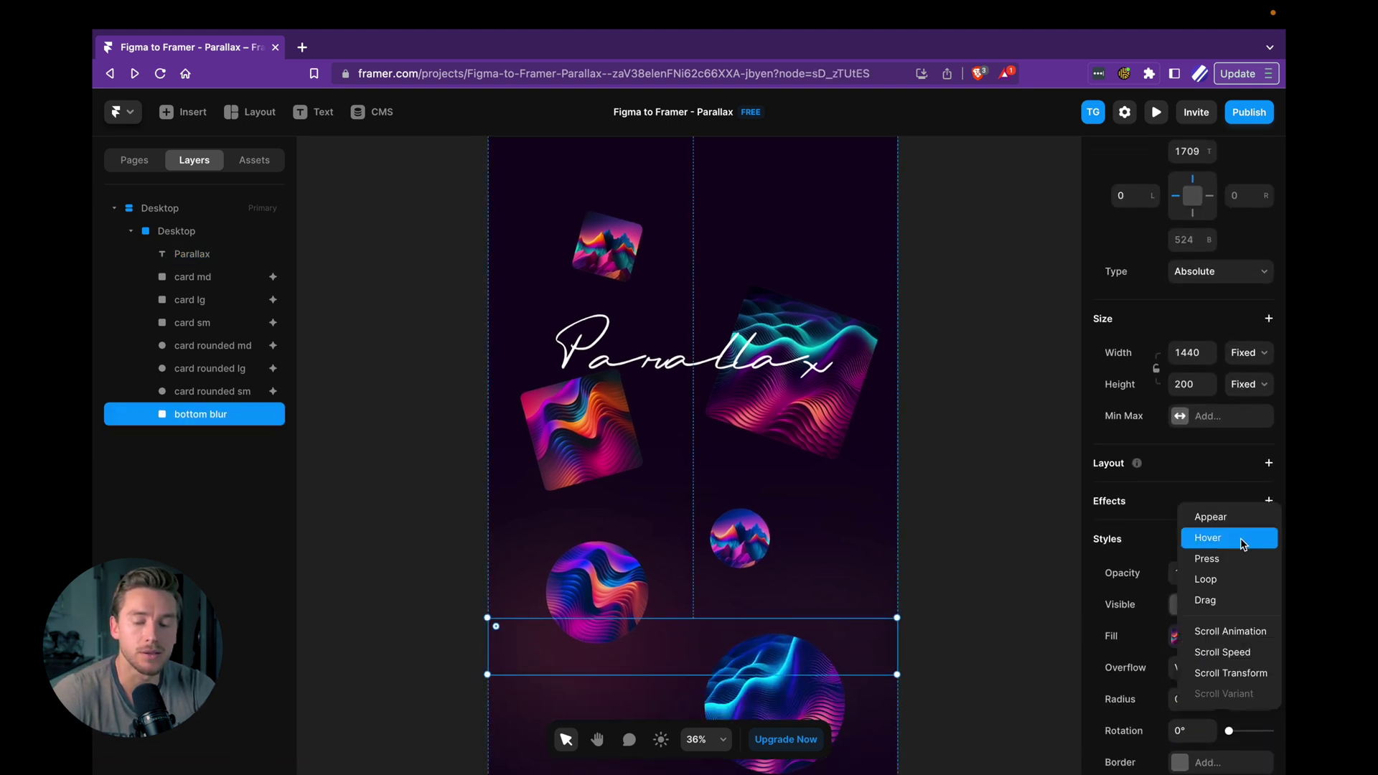
left_click(1223, 652)
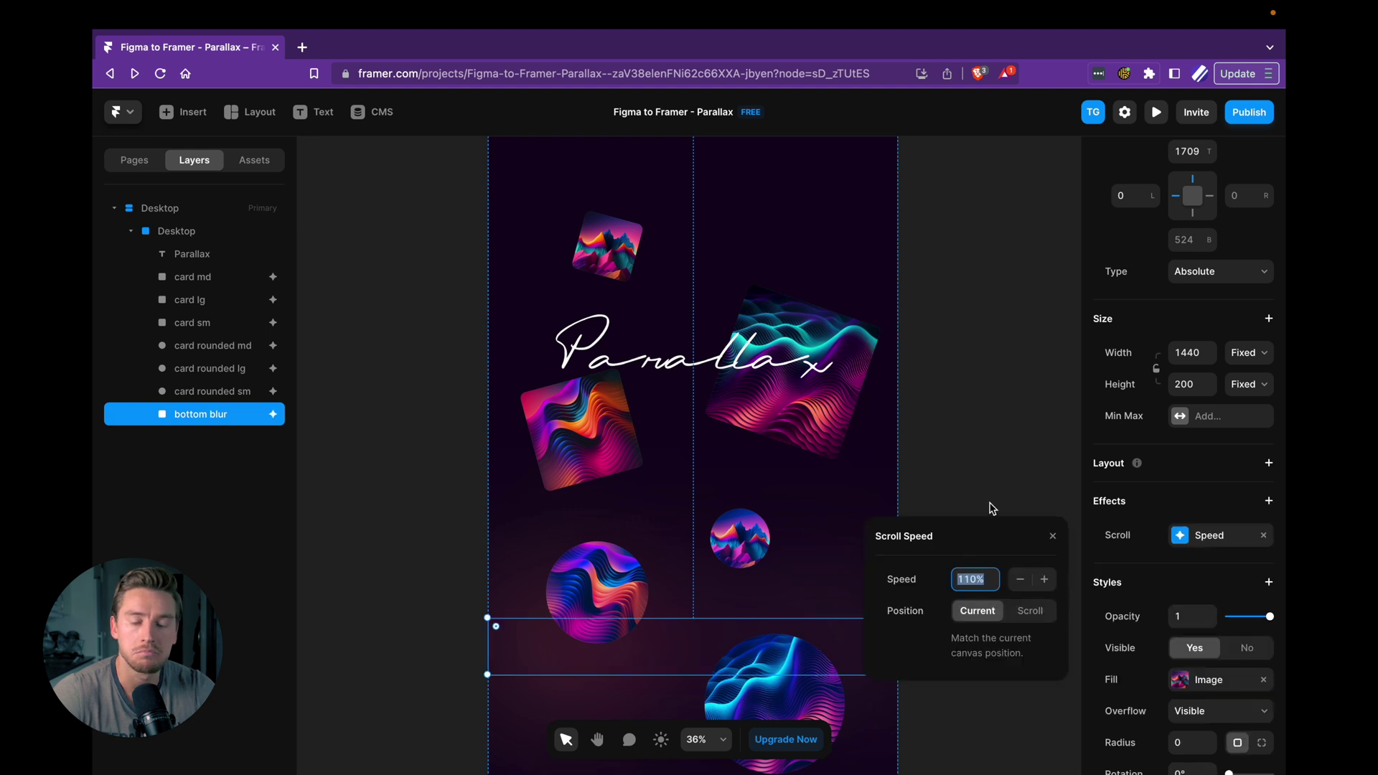
scroll(1006, 453, "down", 2)
type("120")
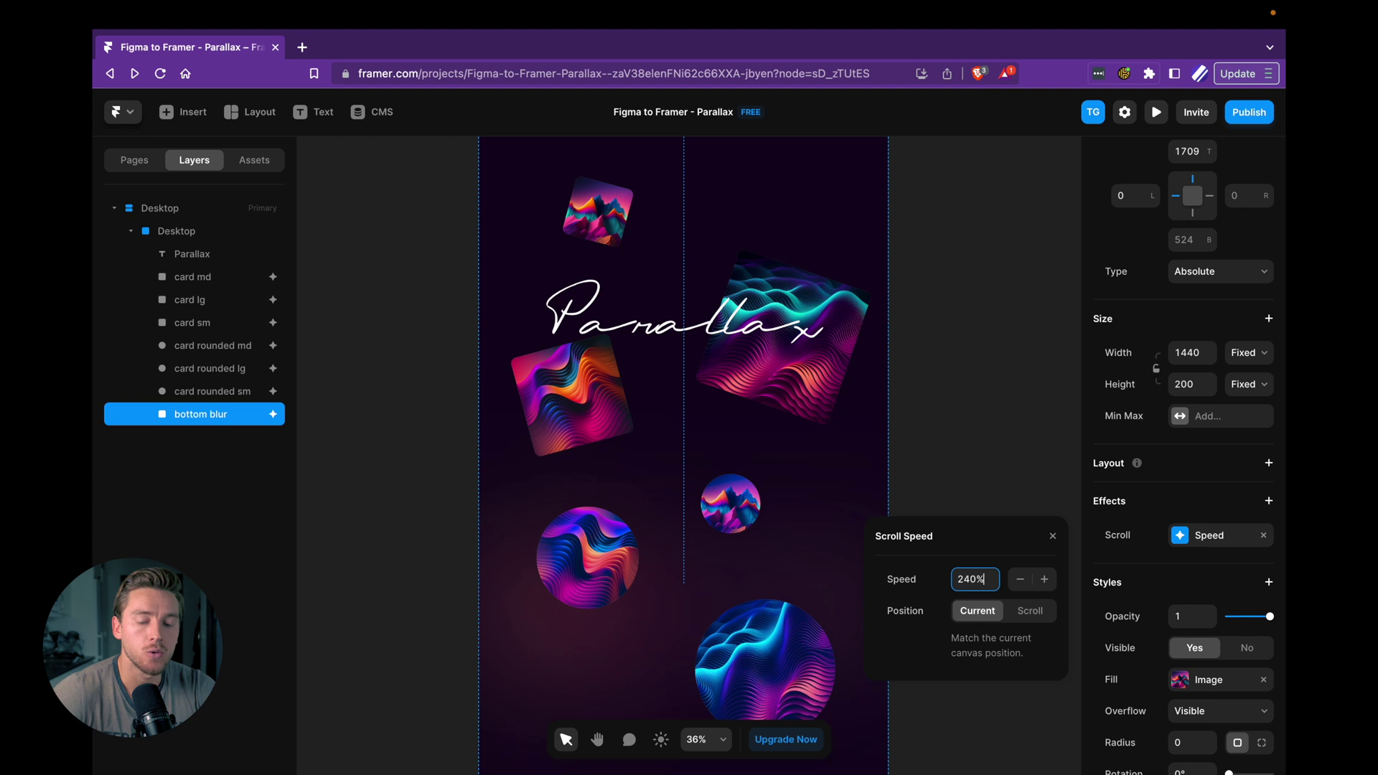
scroll(755, 440, "up", 3)
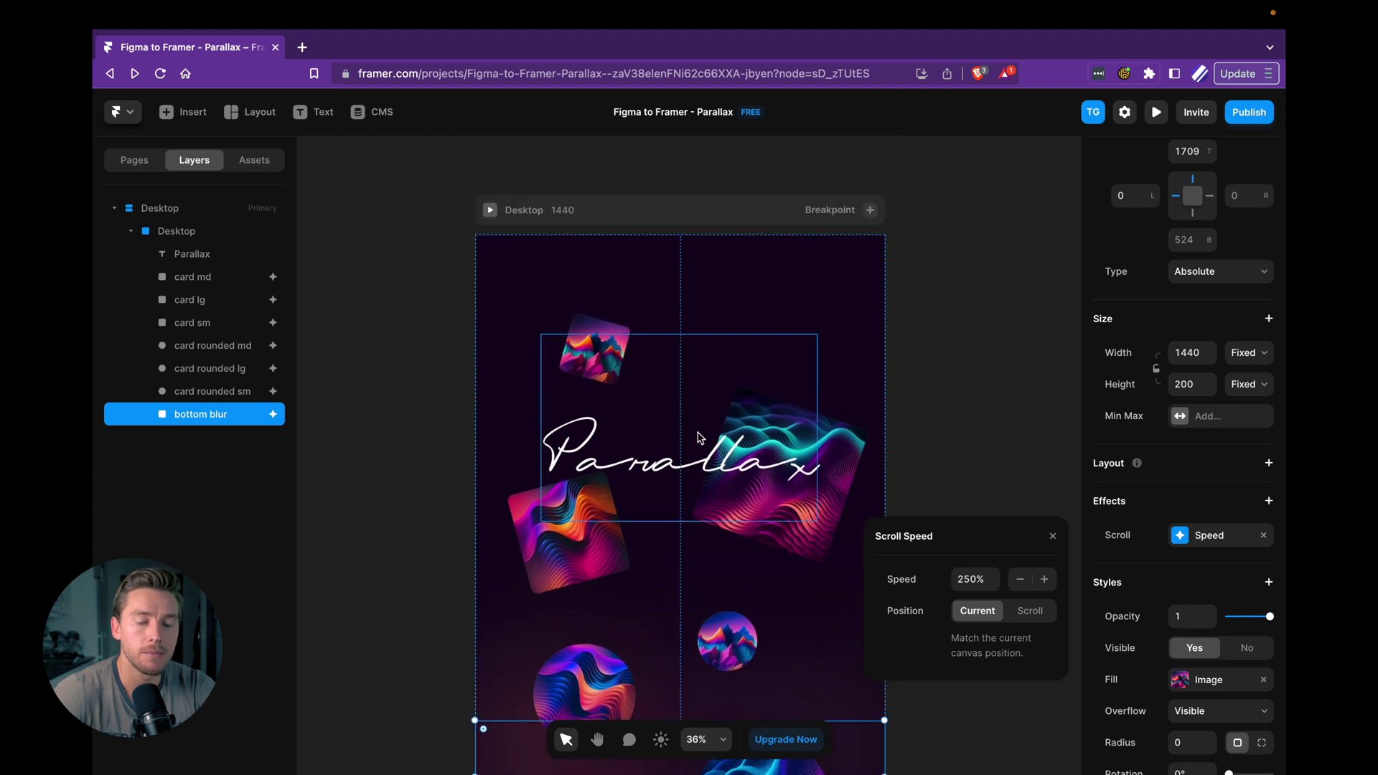
- Add a 40% Scroll Speed effect to the Parallax title text
left_click(755, 440)
scroll(1120, 467, "down", 6)
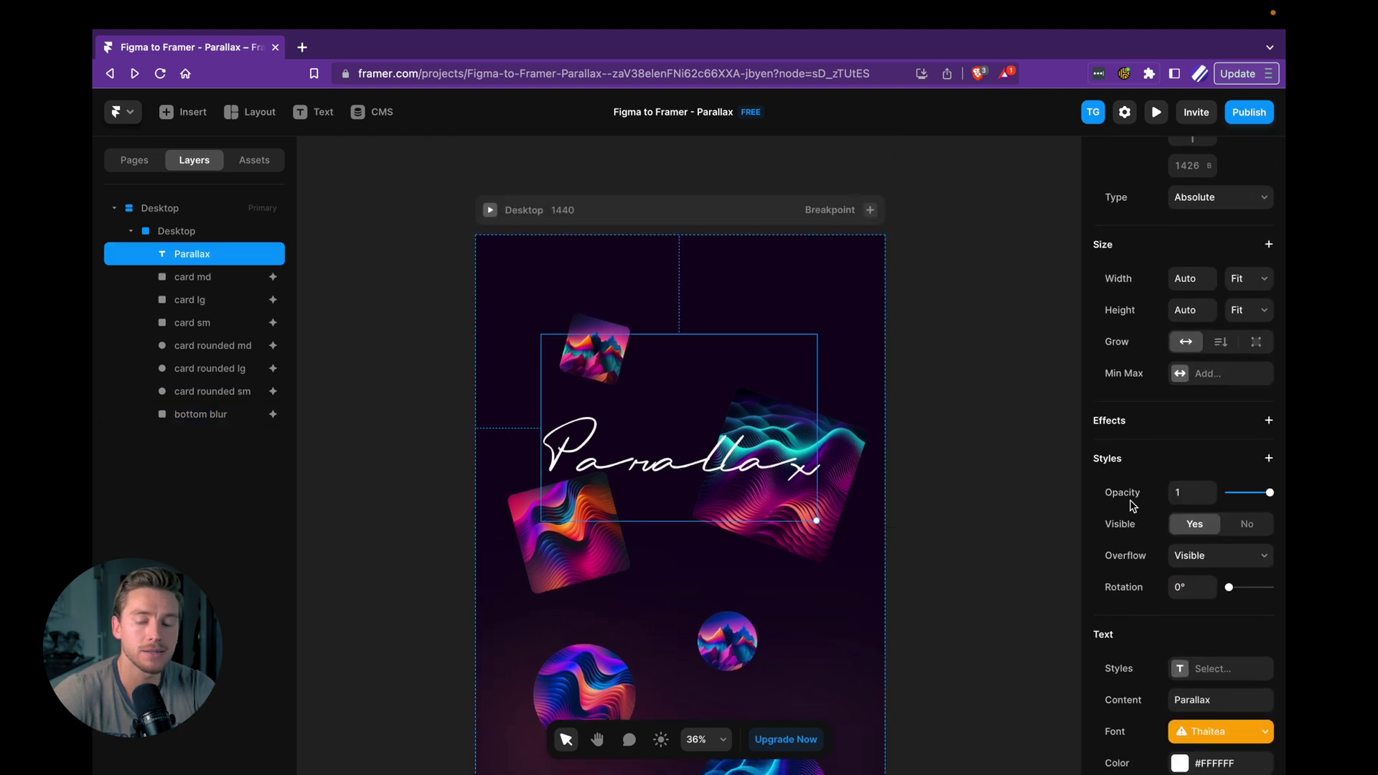
scroll(1136, 490, "down", 1)
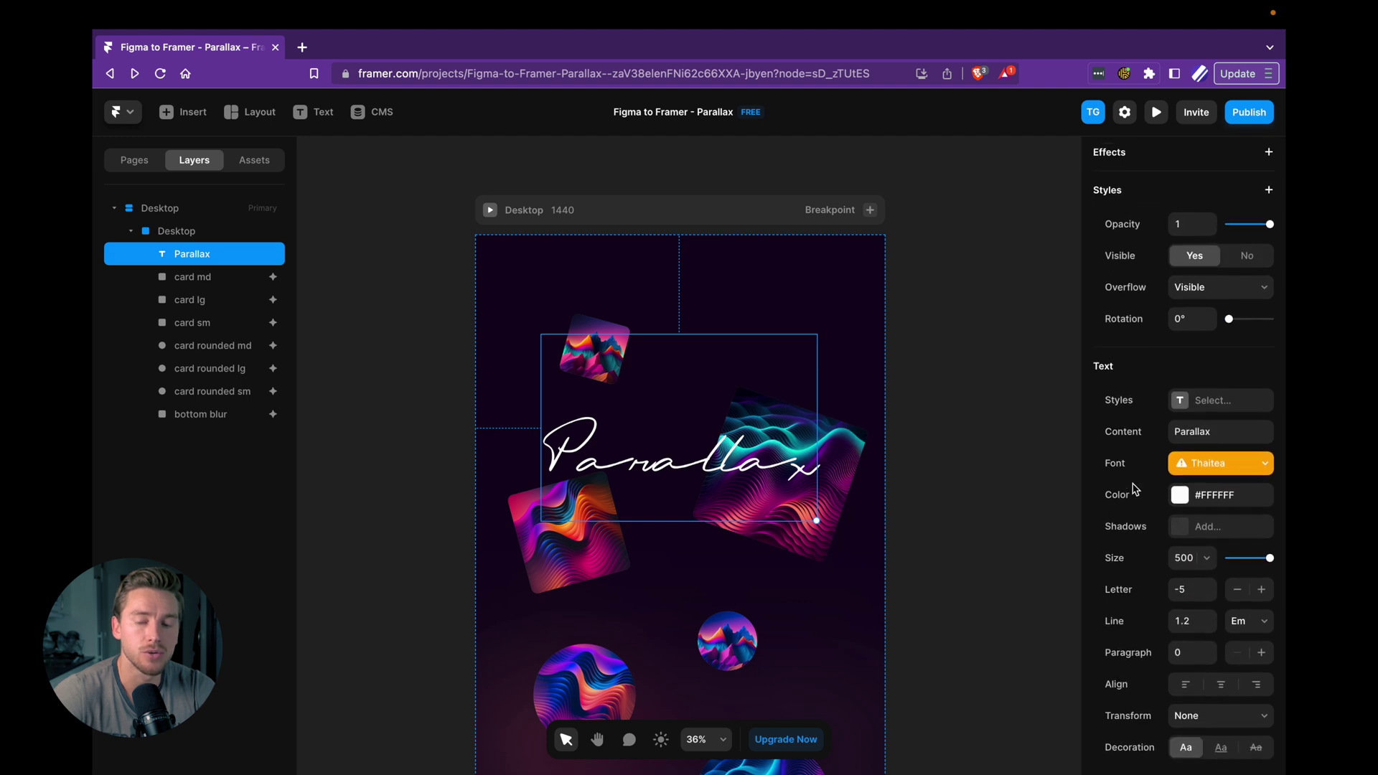
scroll(1130, 484, "up", 4)
left_click(1269, 389)
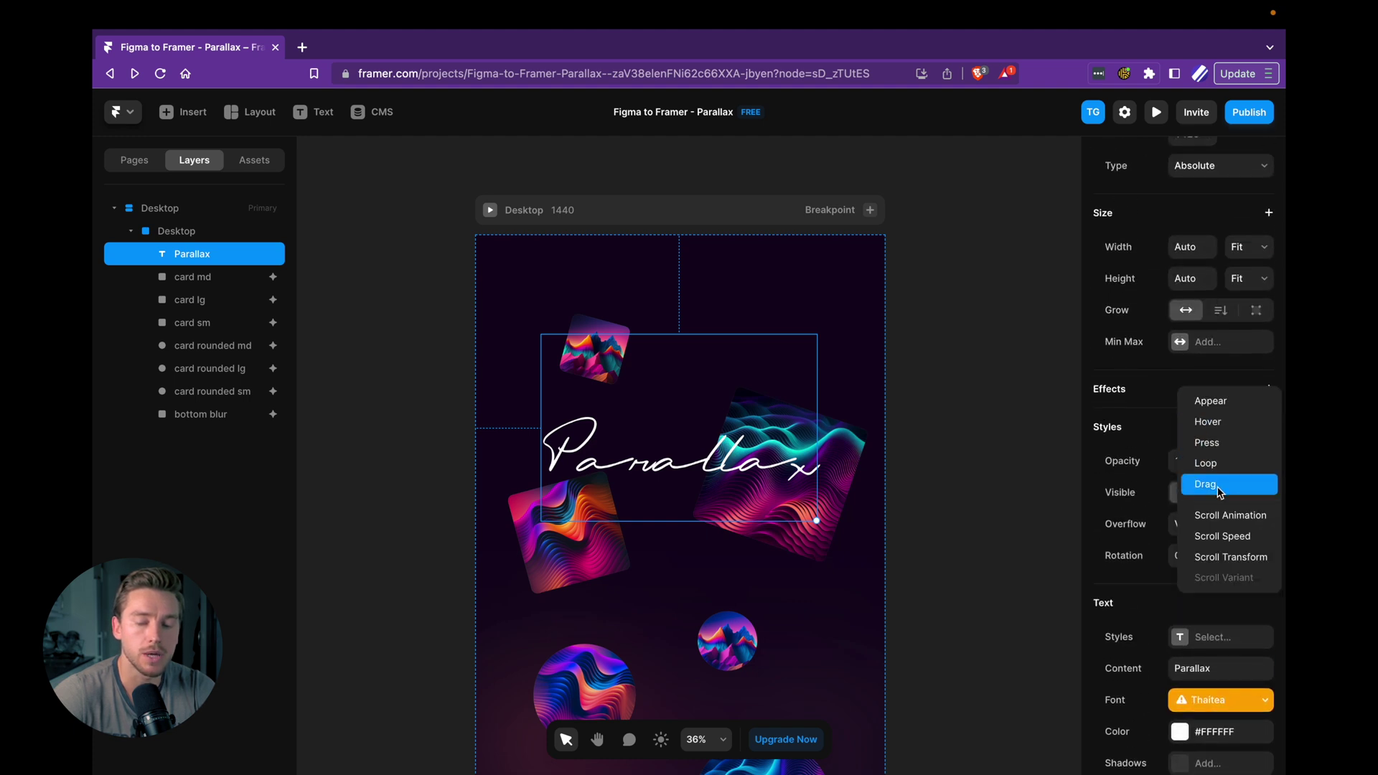
left_click(1222, 536)
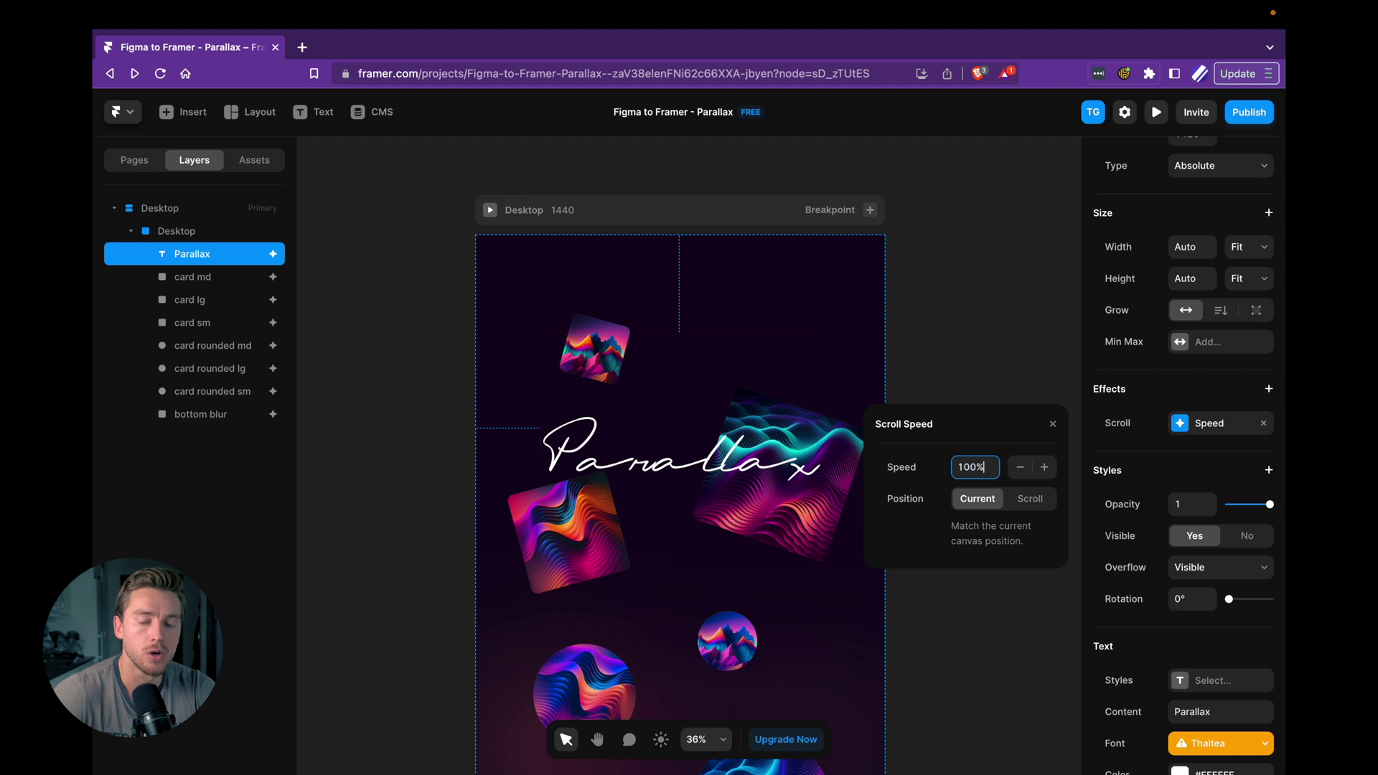
left_click(933, 262)
- Move the Parallax title about 84 px higher and reselect the Desktop breakpoint
left_click_drag(721, 438, 721, 378)
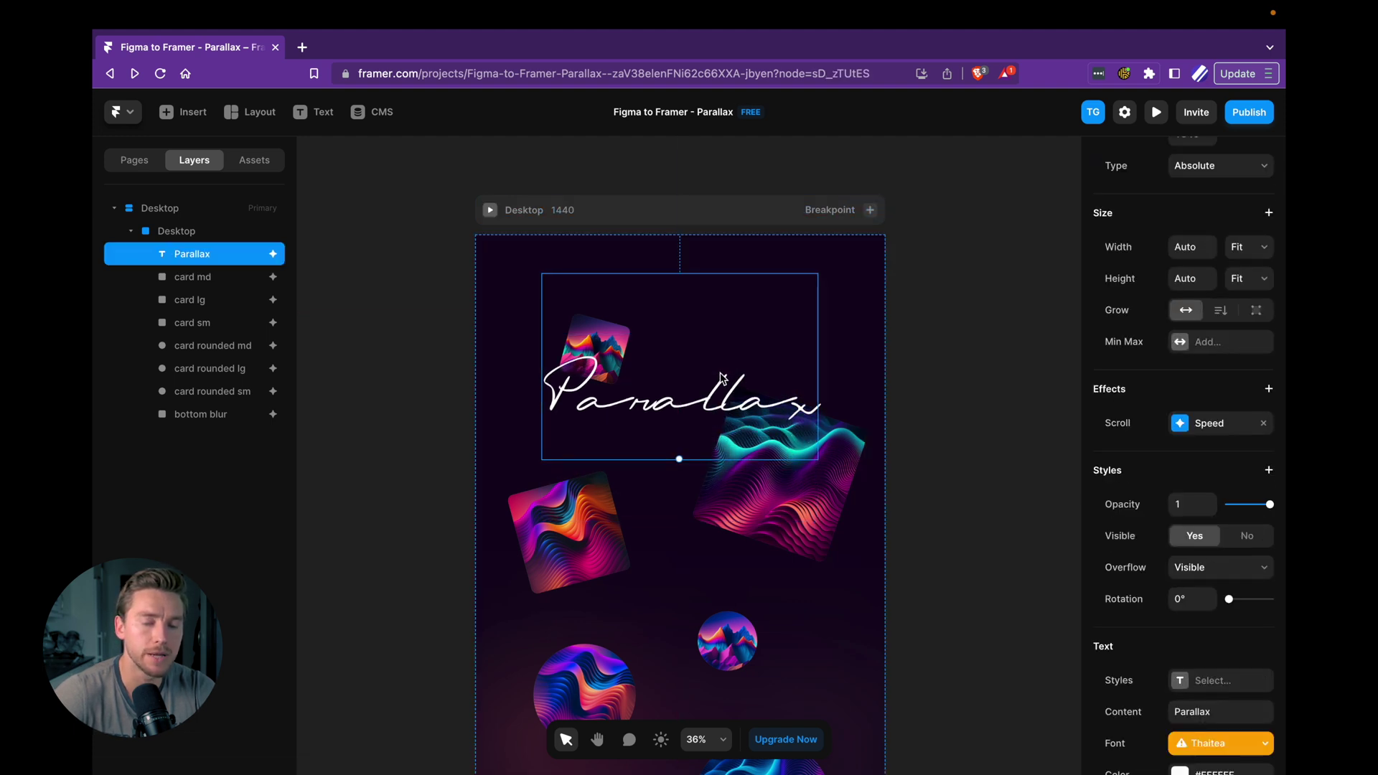
key("Escape")
left_click(639, 209)
- Scroll through the live preview to check the title, cards and blur speeds, then close it
key("super+p")
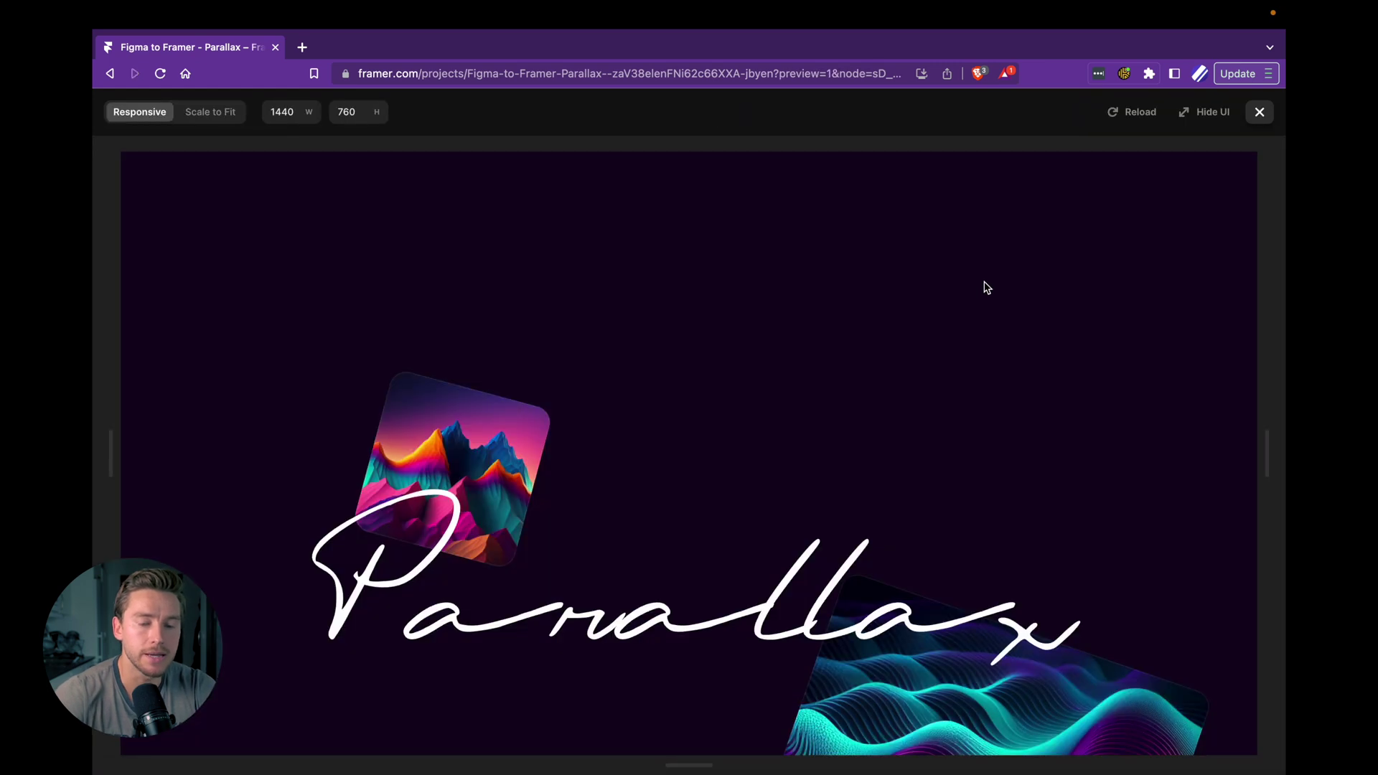
scroll(1046, 281, "down", 5)
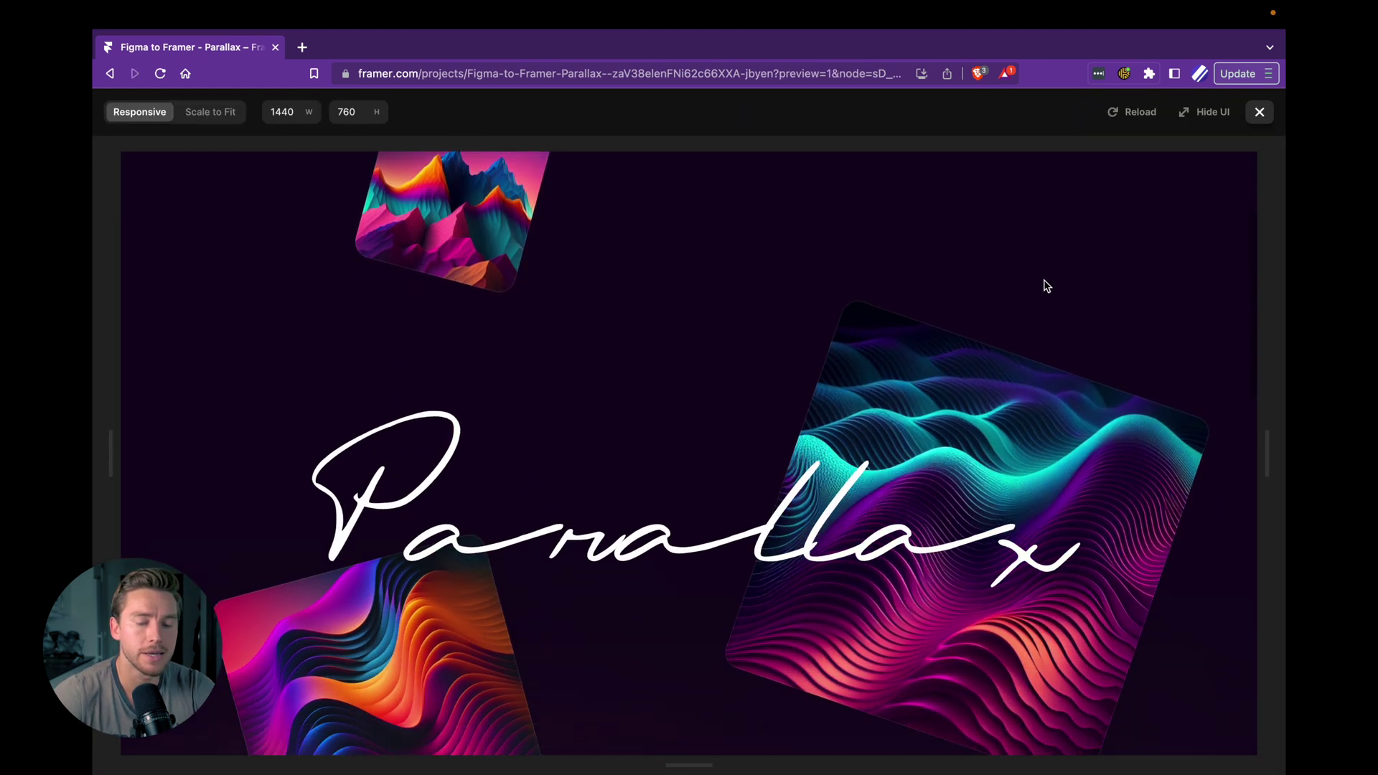
scroll(1046, 285, "down", 5)
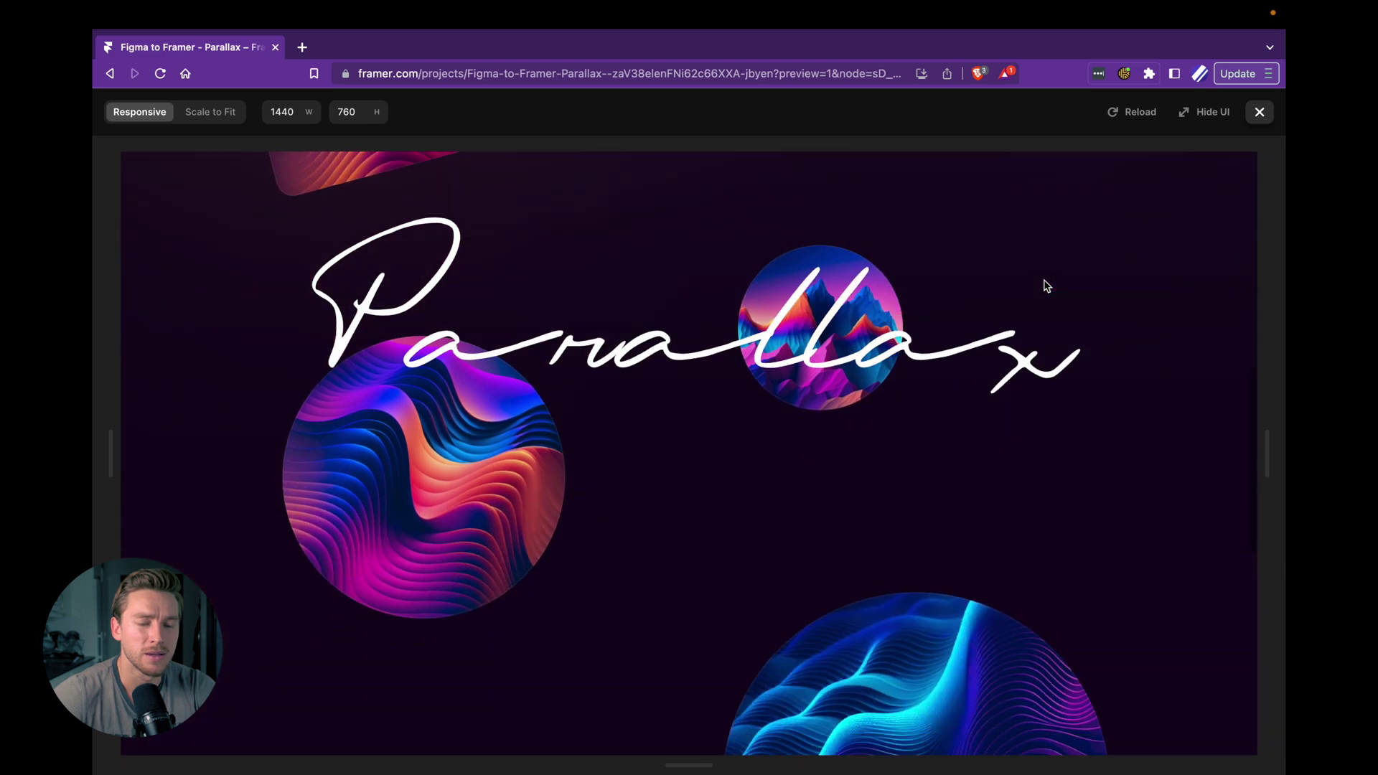
scroll(1046, 291, "up", 4)
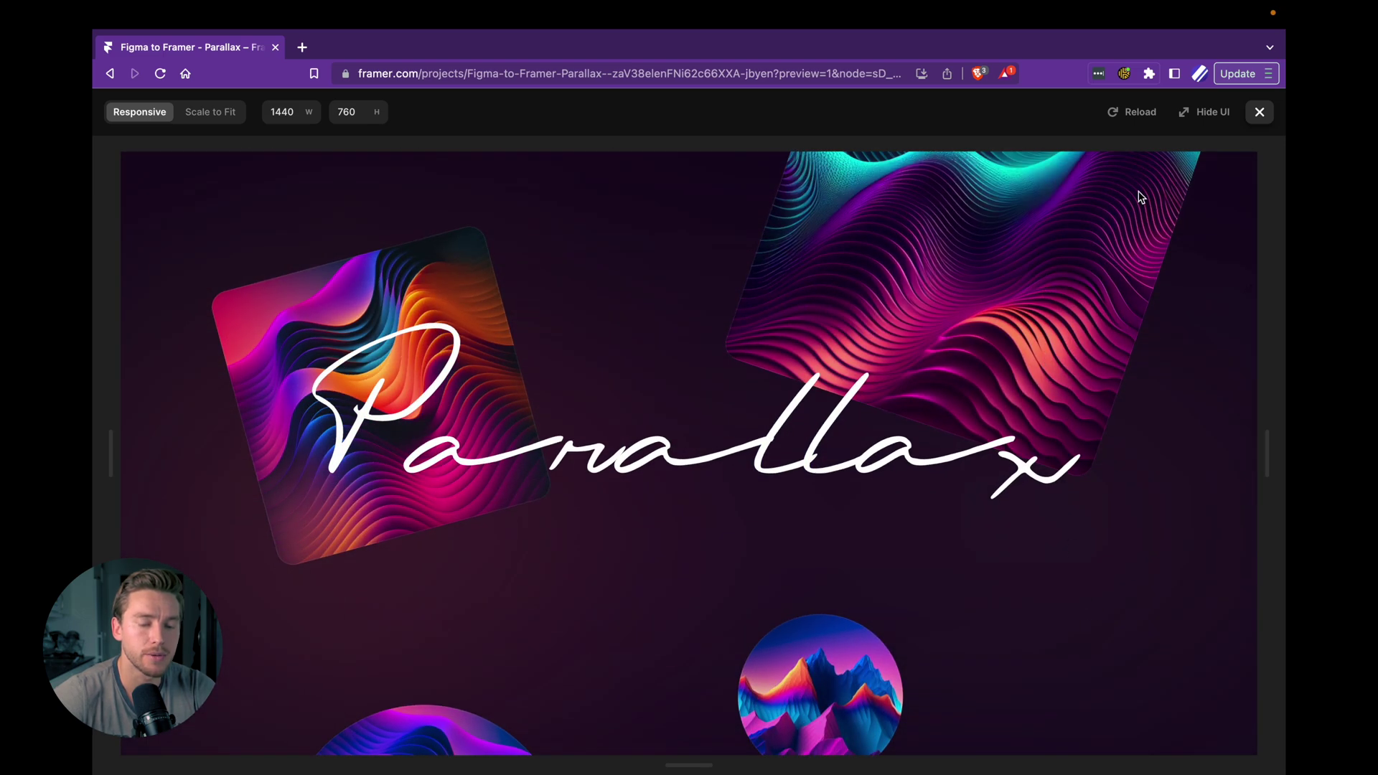
scroll(1130, 271, "down", 4)
scroll(1130, 273, "up", 6)
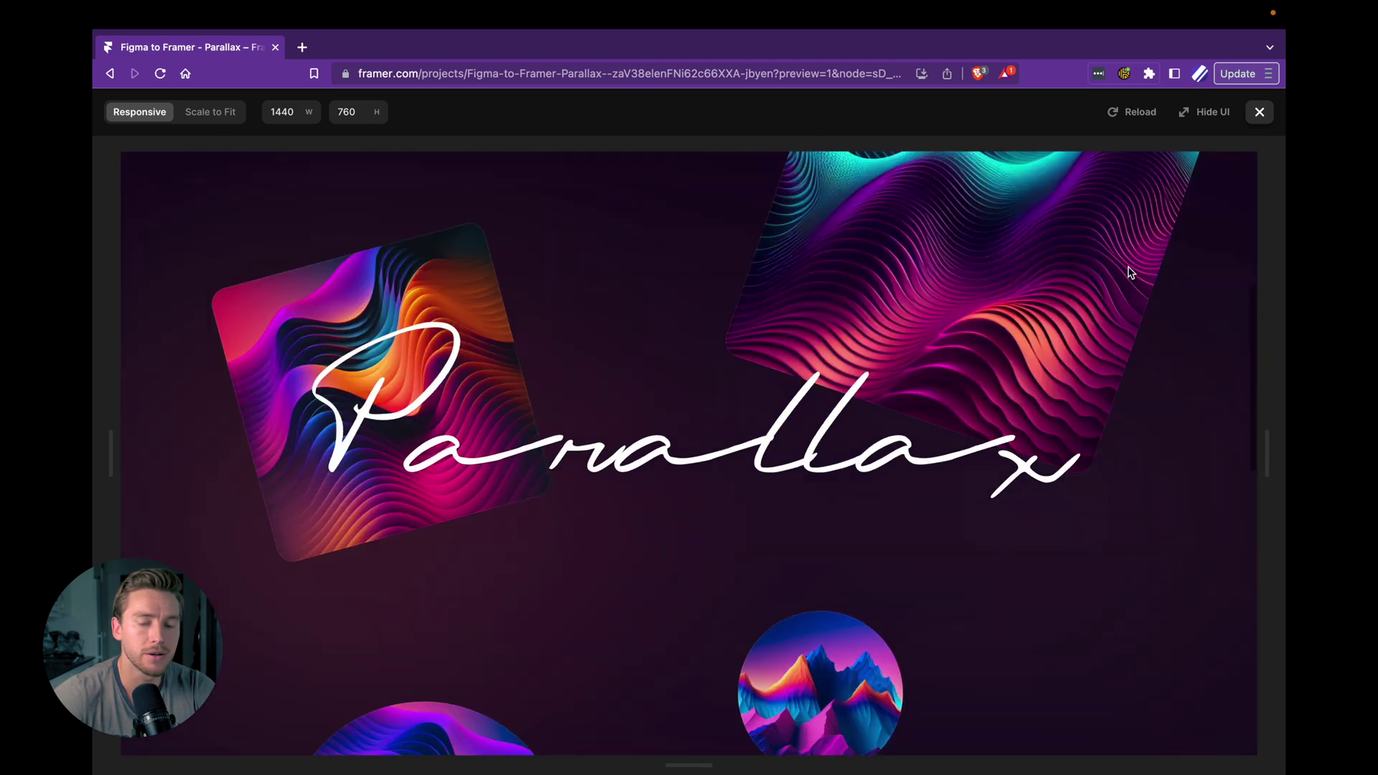
scroll(1130, 273, "down", 2)
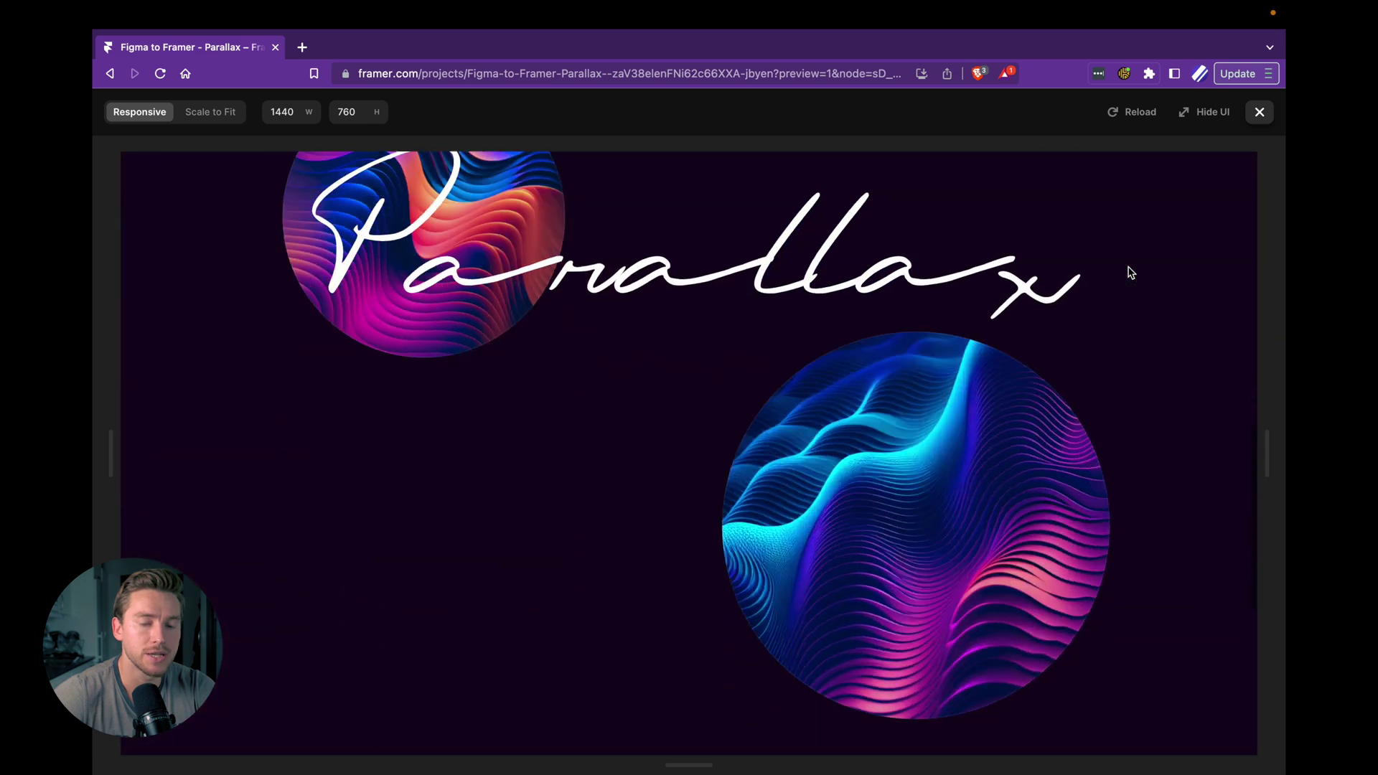
scroll(1130, 273, "up", 6)
scroll(1130, 272, "down", 4)
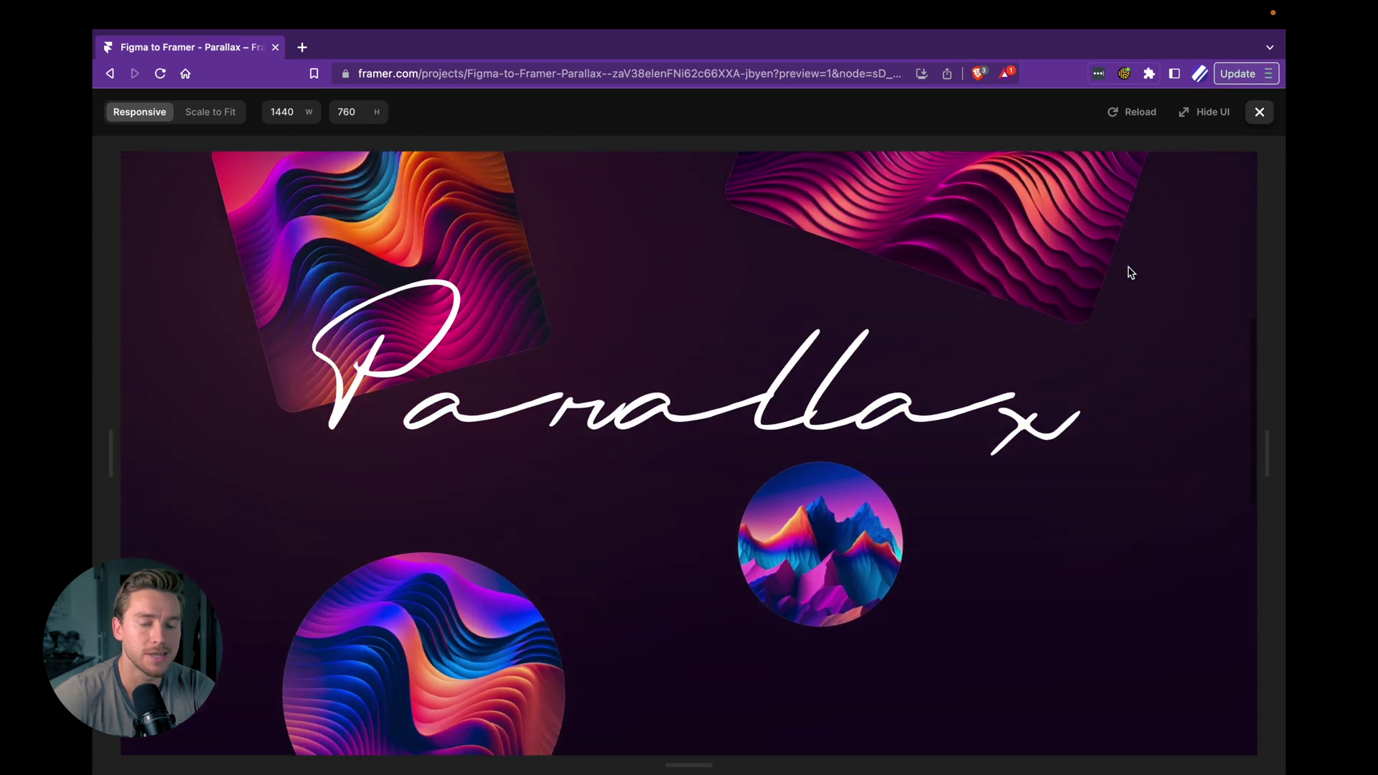
scroll(1131, 273, "up", 2)
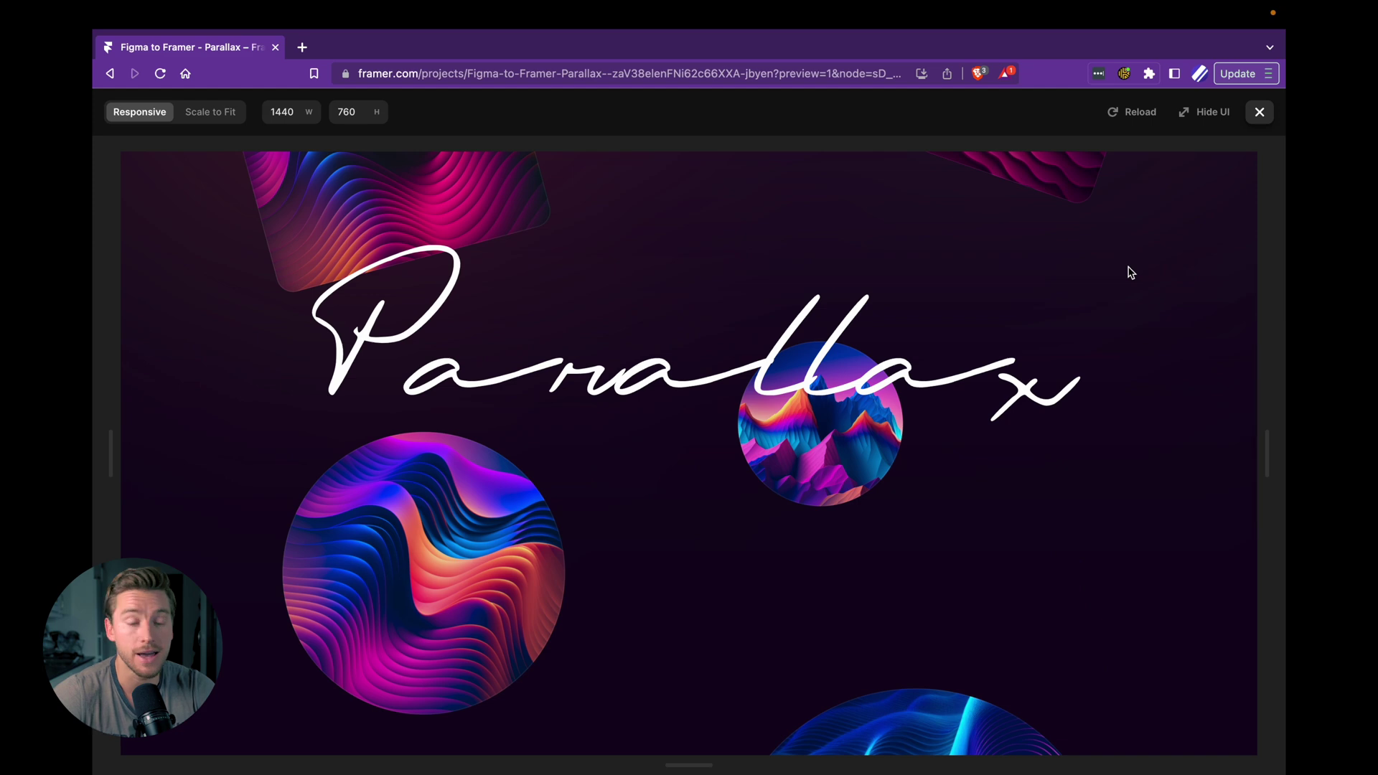
scroll(1130, 273, "up", 3)
key("Escape")
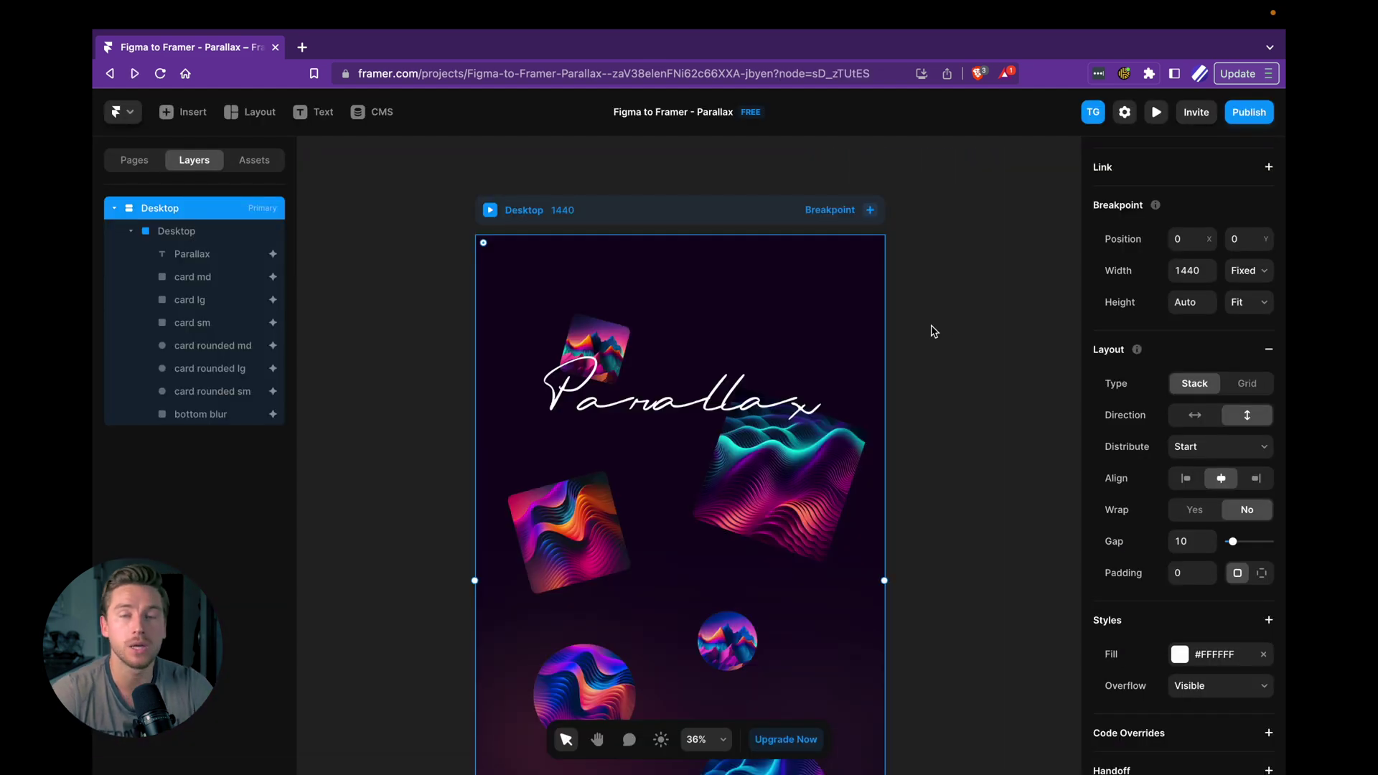
left_click(775, 483)
left_click(605, 528)
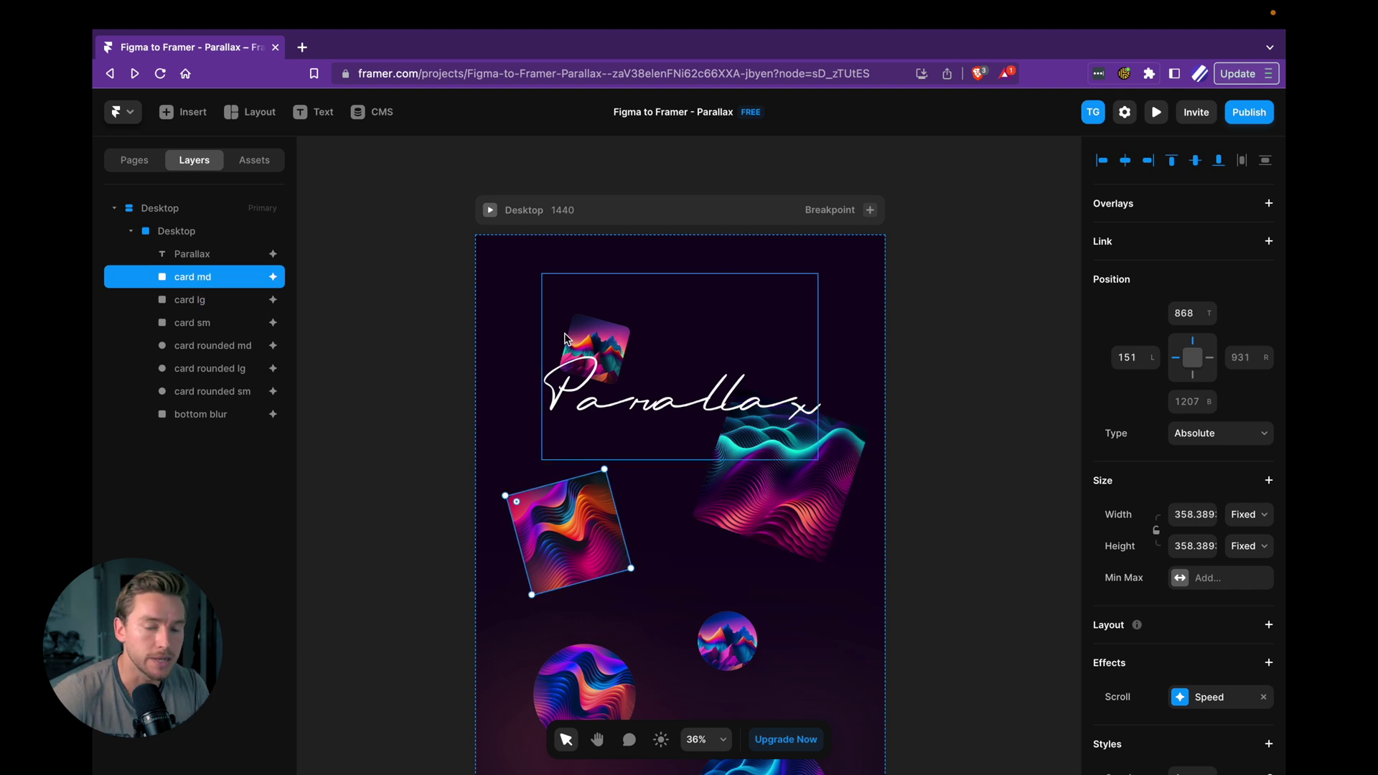
scroll(570, 387, "down", 2)
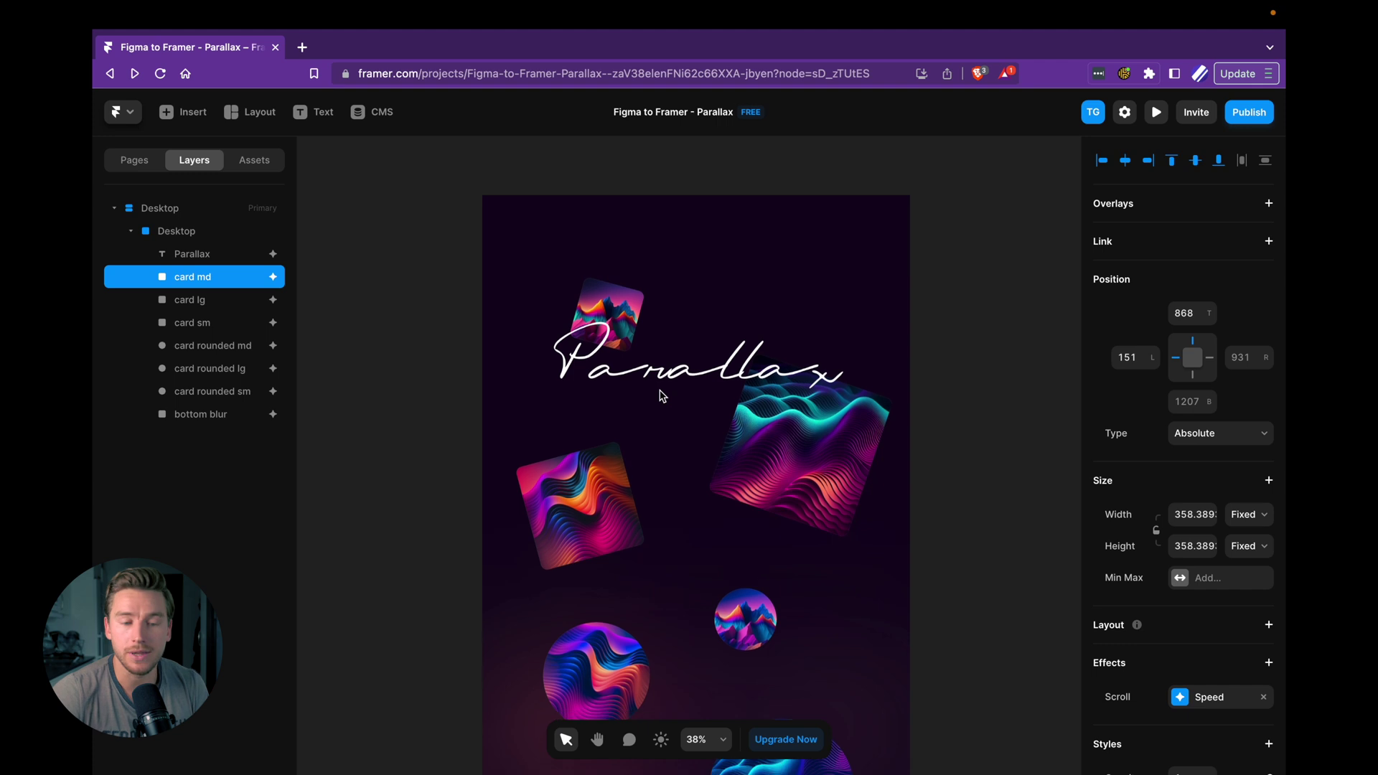
scroll(661, 395, "up", 3)
scroll(661, 394, "up", 1)
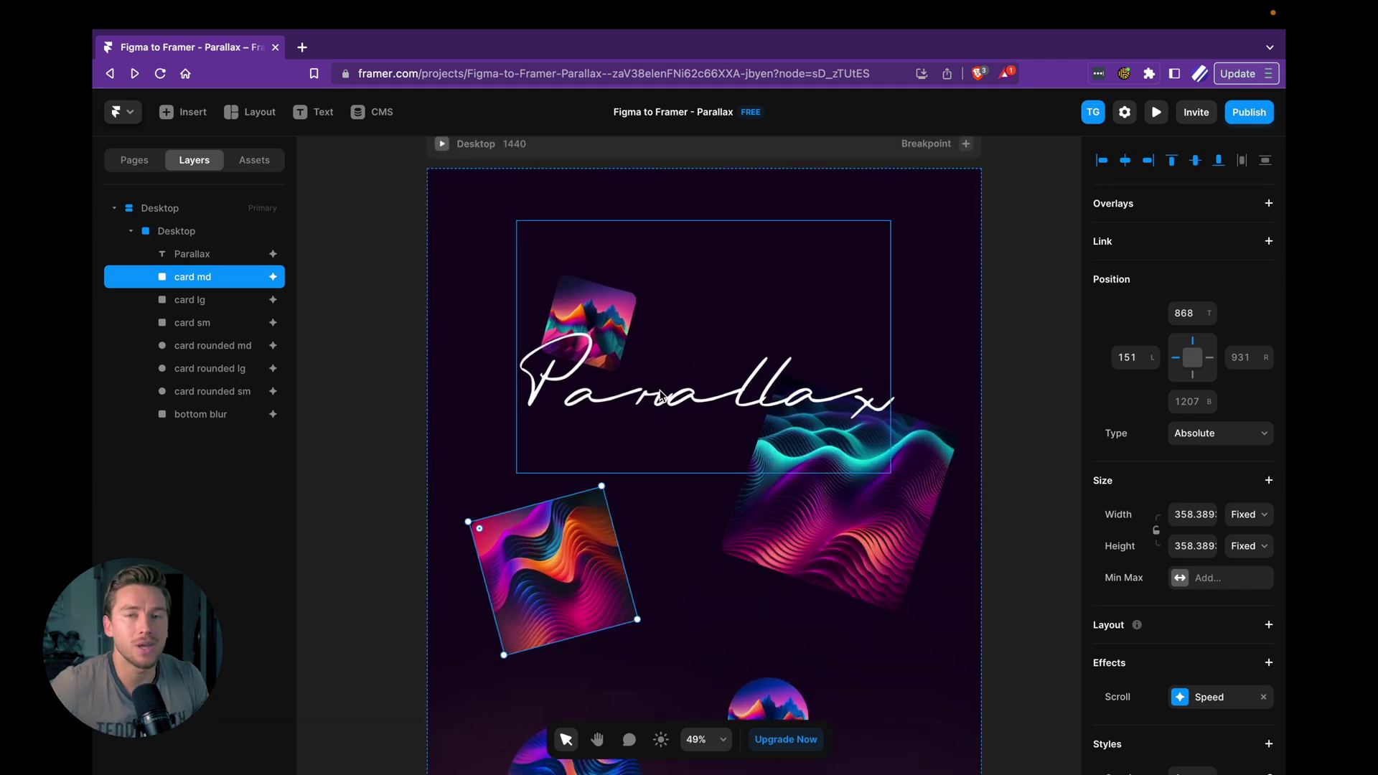